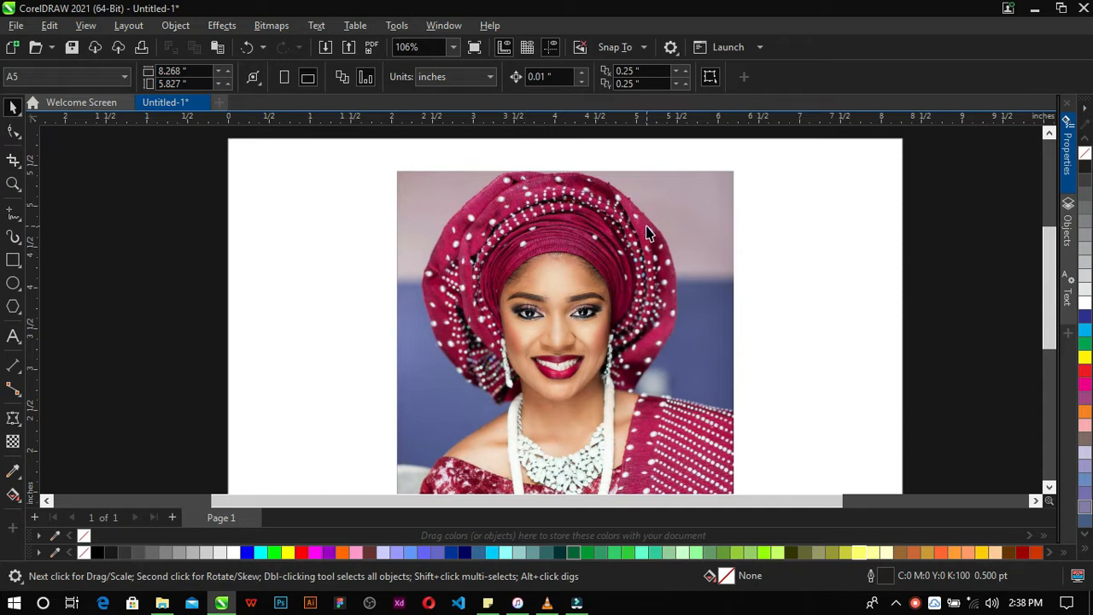
With the Shape tool, add a node on the photo's bottom edge where the background meets the red sleeve.
left_click(13, 133)
left_click(512, 265)
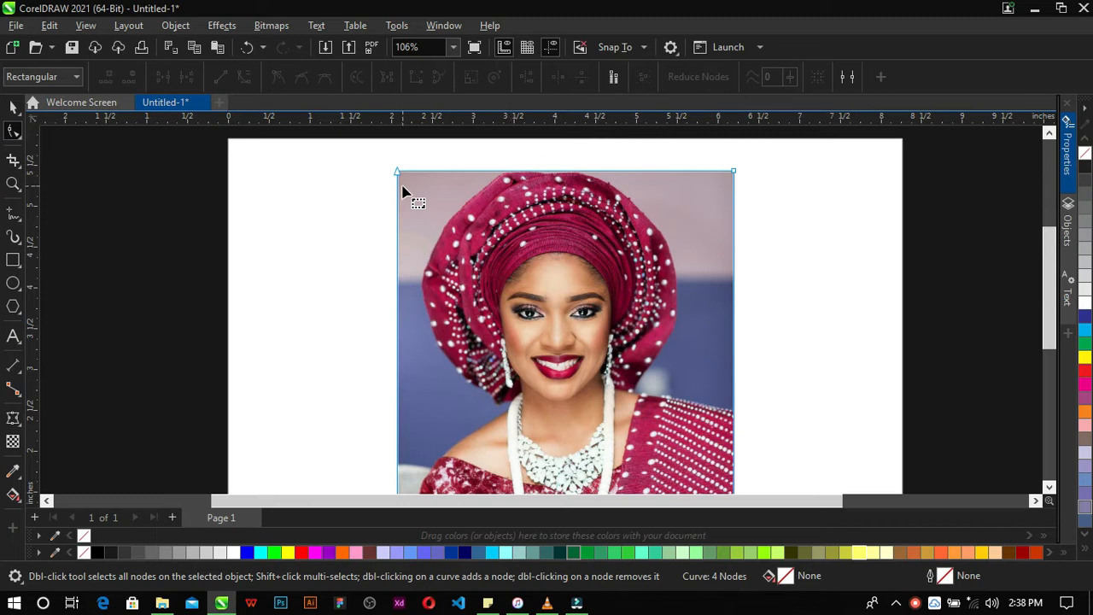
scroll(418, 195, "down", 1)
scroll(412, 401, "up", 2)
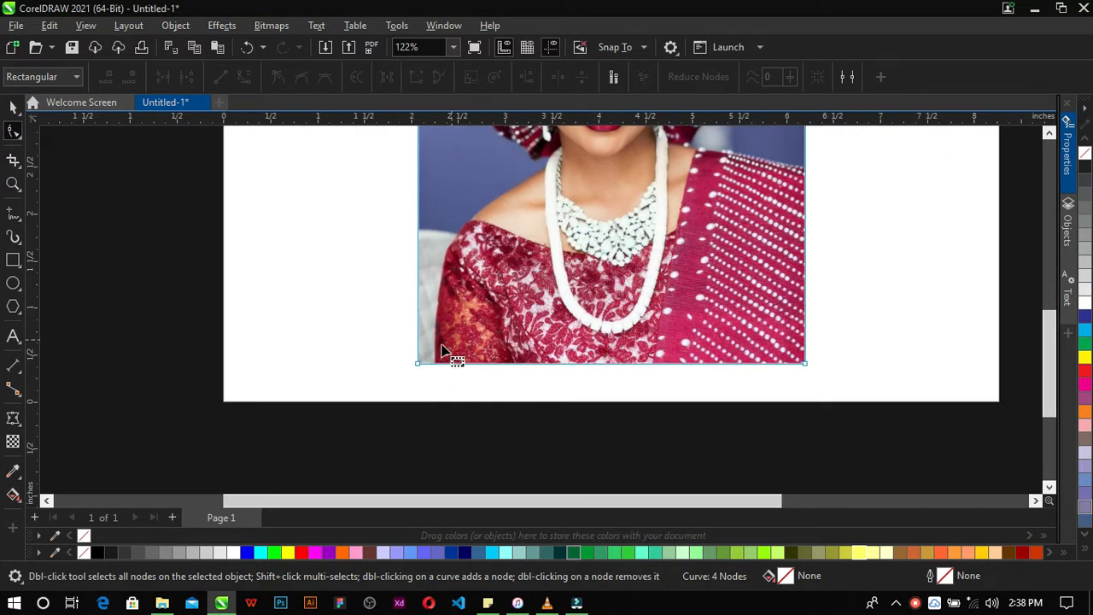
scroll(399, 368, "up", 2)
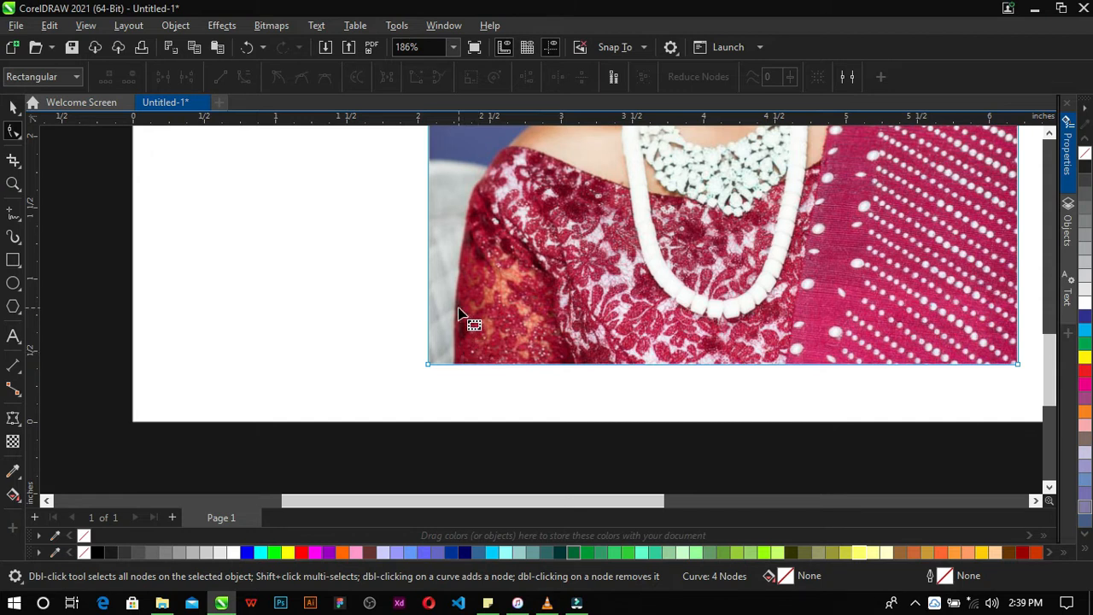
scroll(461, 357, "up", 6)
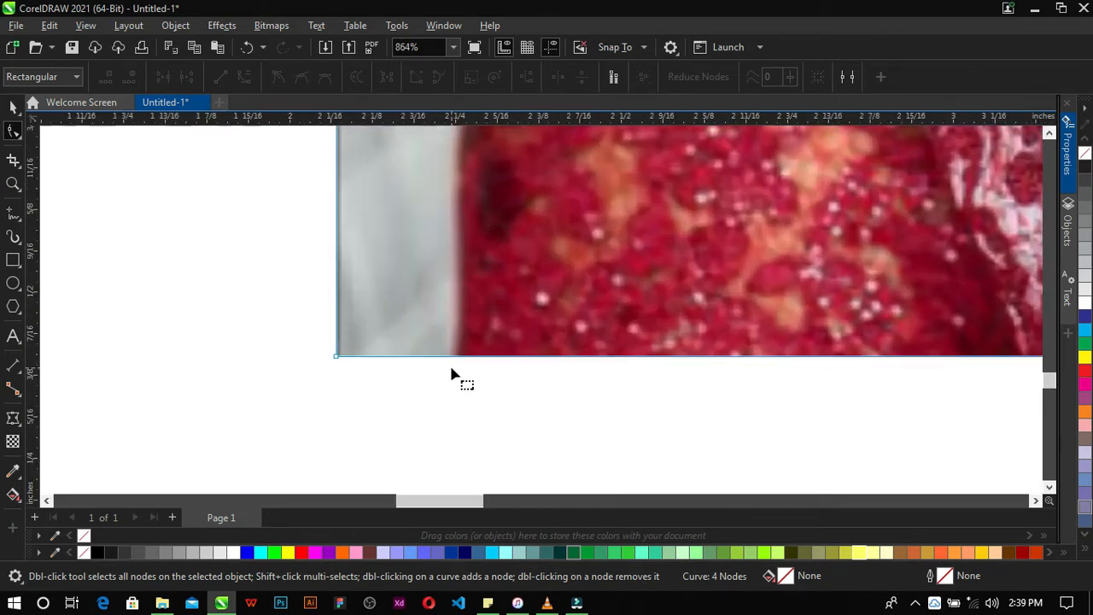
left_click(457, 357)
double_click(457, 358)
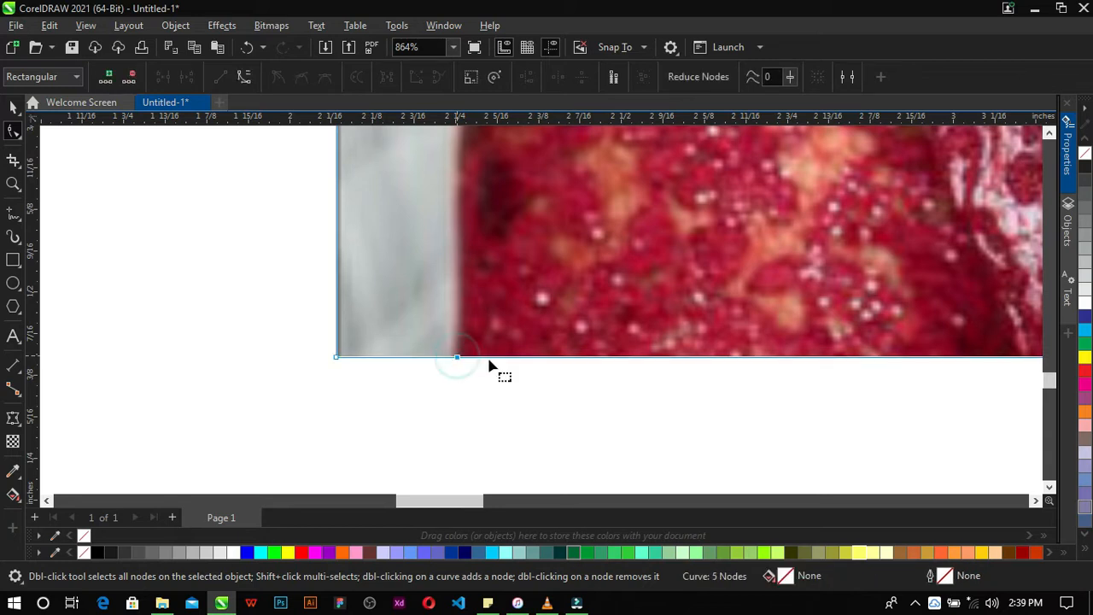
Move the photo's lower-left corner node up onto the outer edge of the sleeve, cutting away the grey background.
scroll(423, 407, "down", 1)
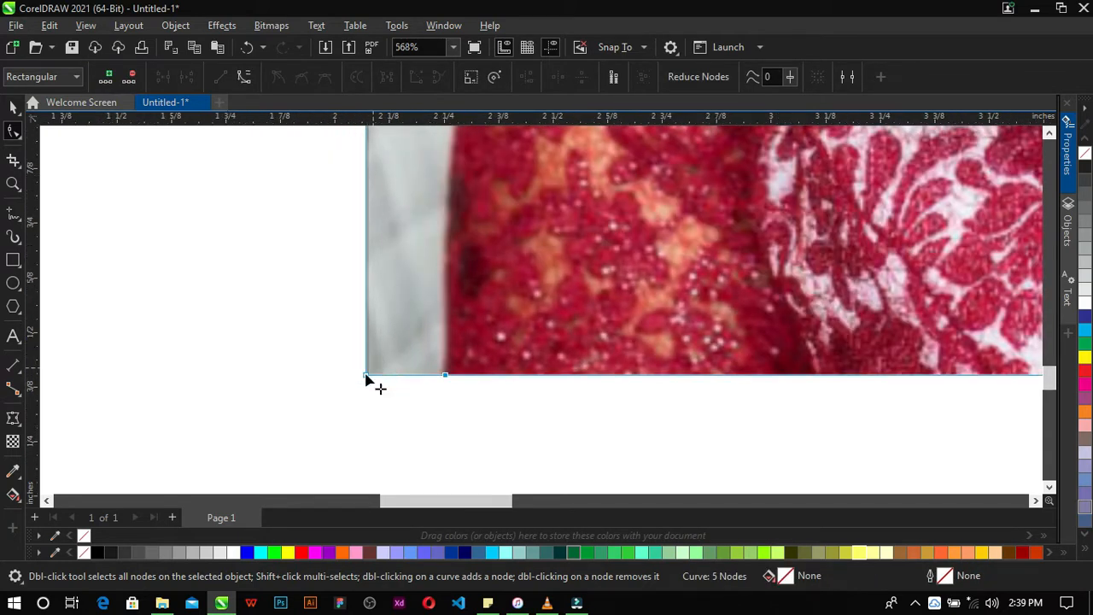
left_click_drag(367, 376, 450, 178)
scroll(506, 354, "down", 3)
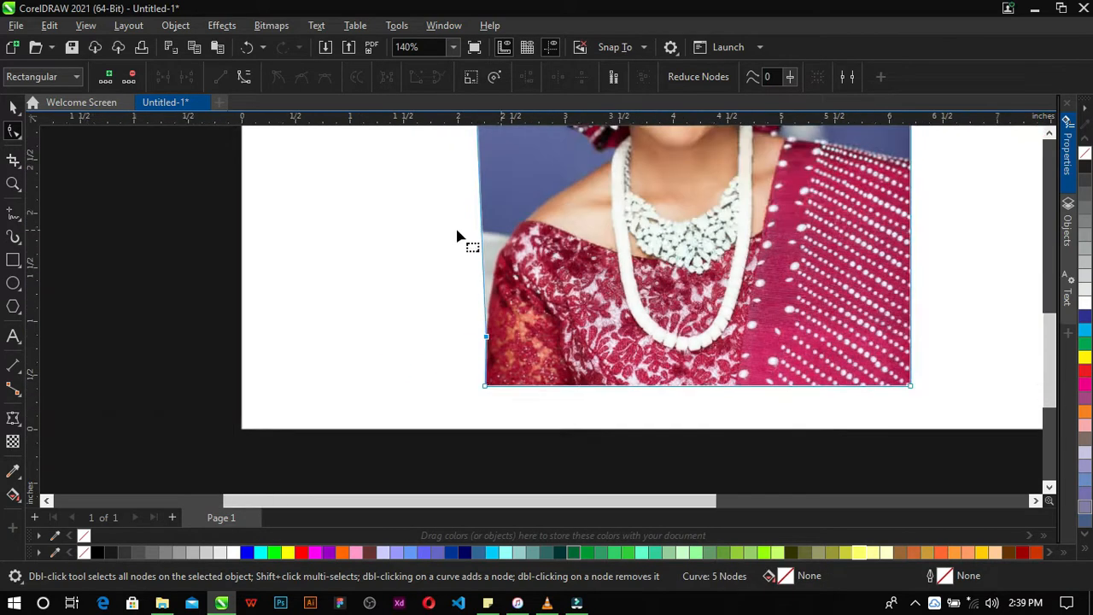
Add three nodes on the outline above the lower sleeve and move two of them onto the sleeve's outer edge.
scroll(552, 390, "up", 3)
scroll(529, 400, "up", 1)
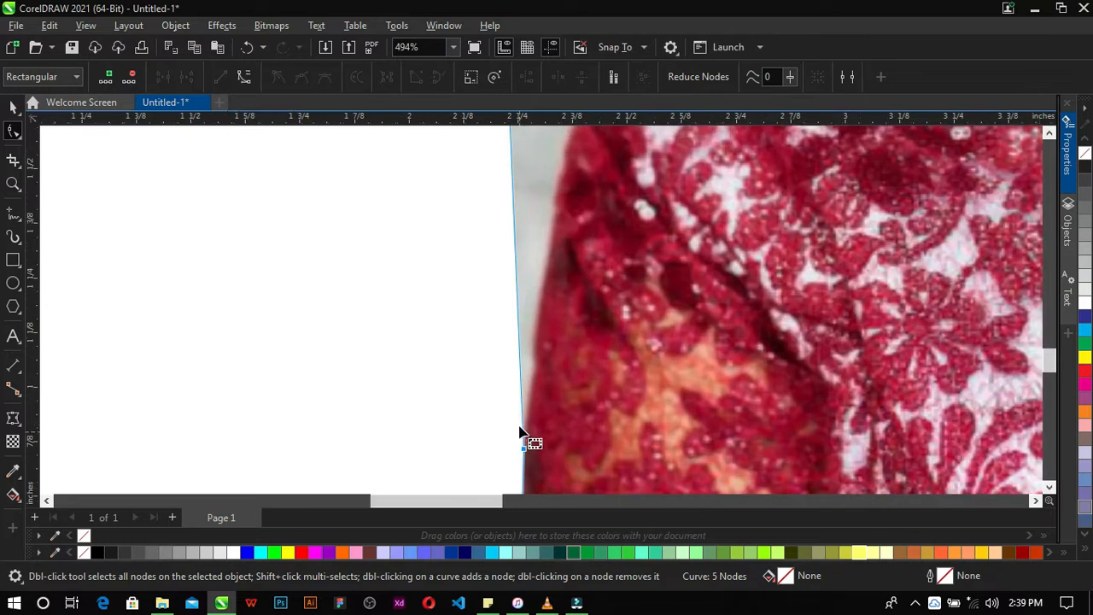
double_click(520, 379)
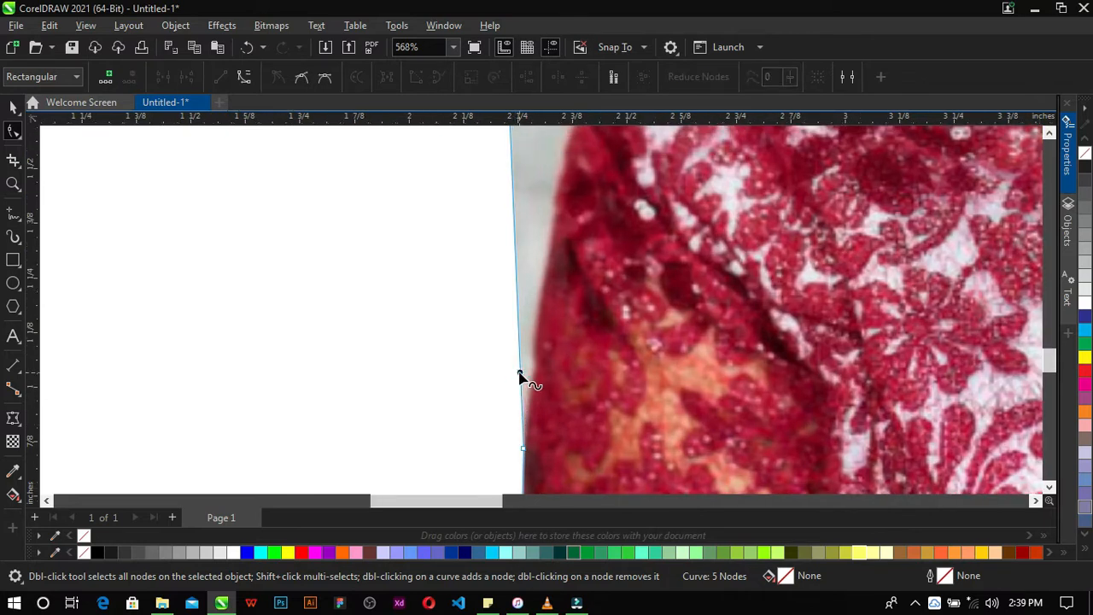
left_click_drag(520, 378, 537, 363)
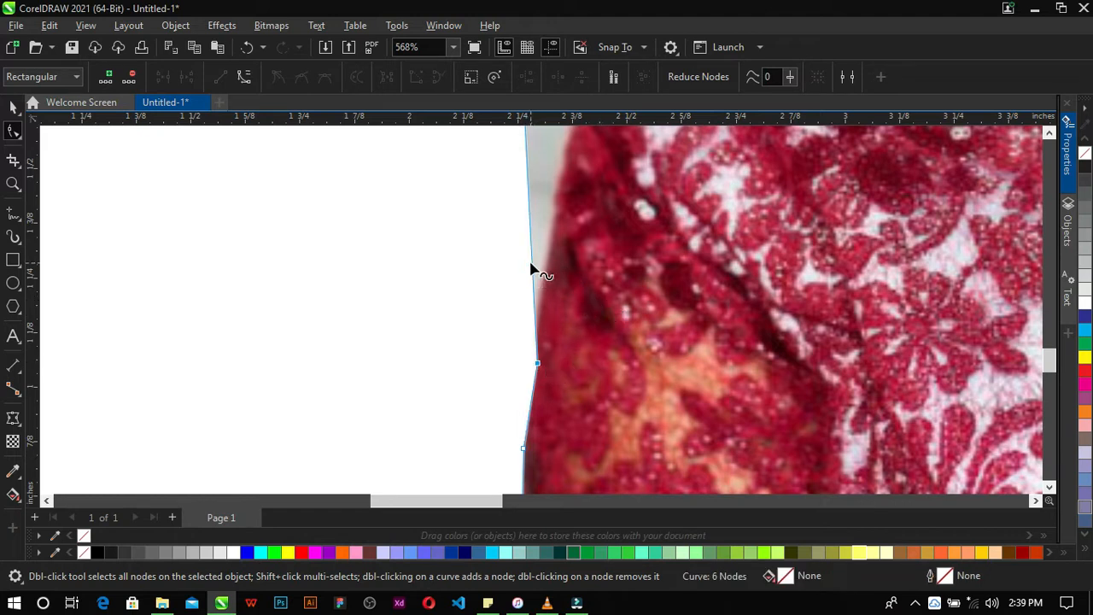
double_click(527, 153)
double_click(530, 256)
left_click_drag(530, 256, 552, 233)
scroll(504, 275, "down", 1)
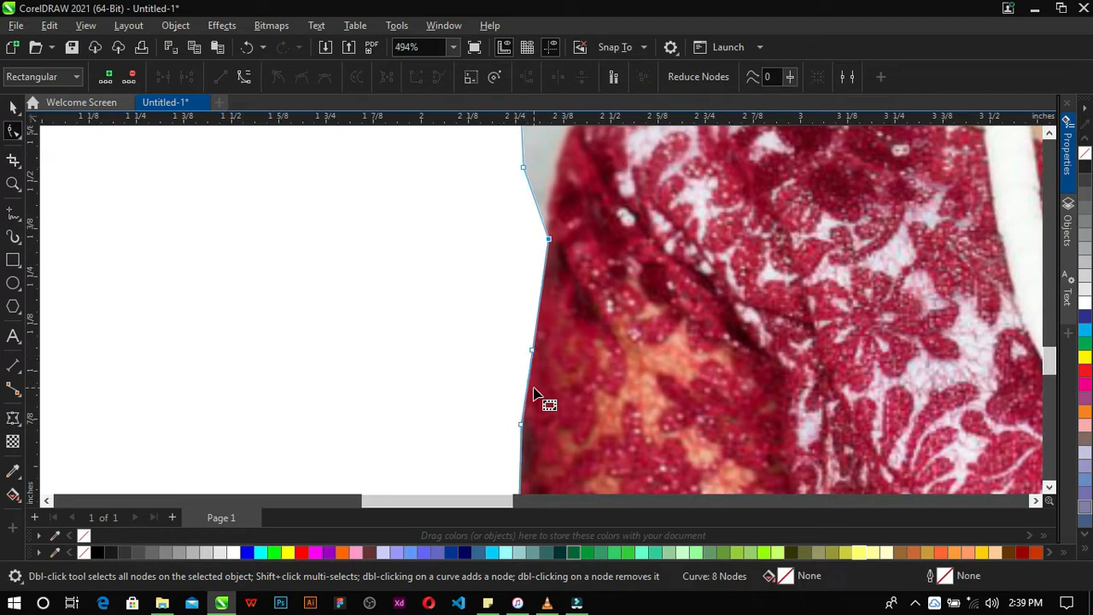
Convert the segment between the two uppermost sleeve-edge nodes to a curve and bend it along the sleeve.
scroll(549, 342, "up", 2)
left_click(536, 298)
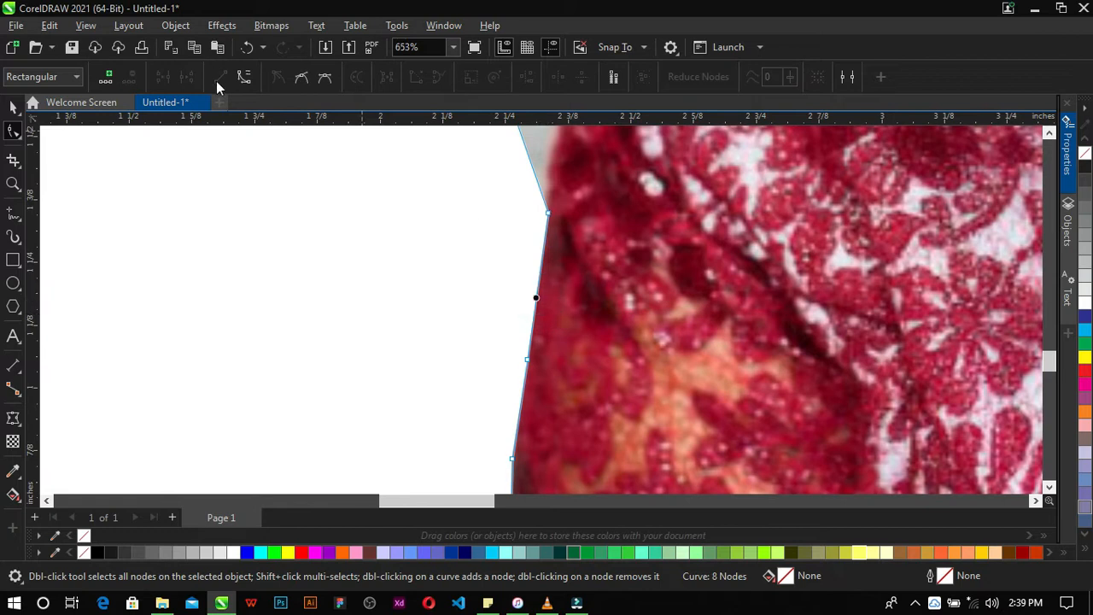
left_click(249, 77)
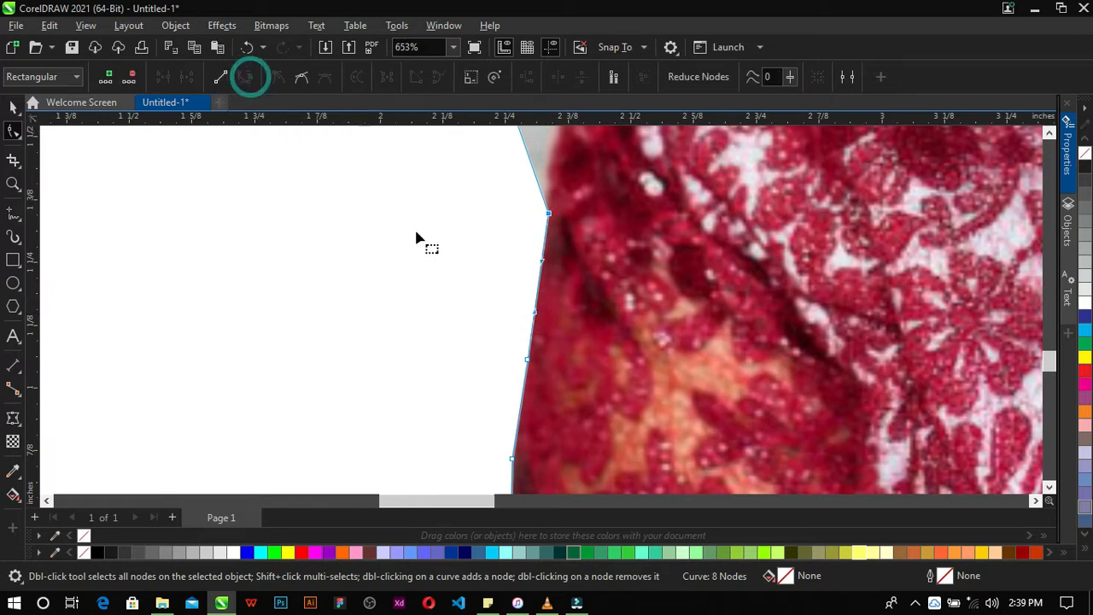
scroll(546, 309, "up", 1)
scroll(543, 309, "up", 1)
mouse_move(536, 288)
left_mouse_down()
mouse_move(476, 287)
mouse_move(533, 301)
left_mouse_up()
Convert the next lower sleeve segment to a curve and shape it to follow the arm's edge.
scroll(507, 259, "down", 3)
scroll(523, 375, "up", 1)
left_click(507, 336)
left_click(244, 77)
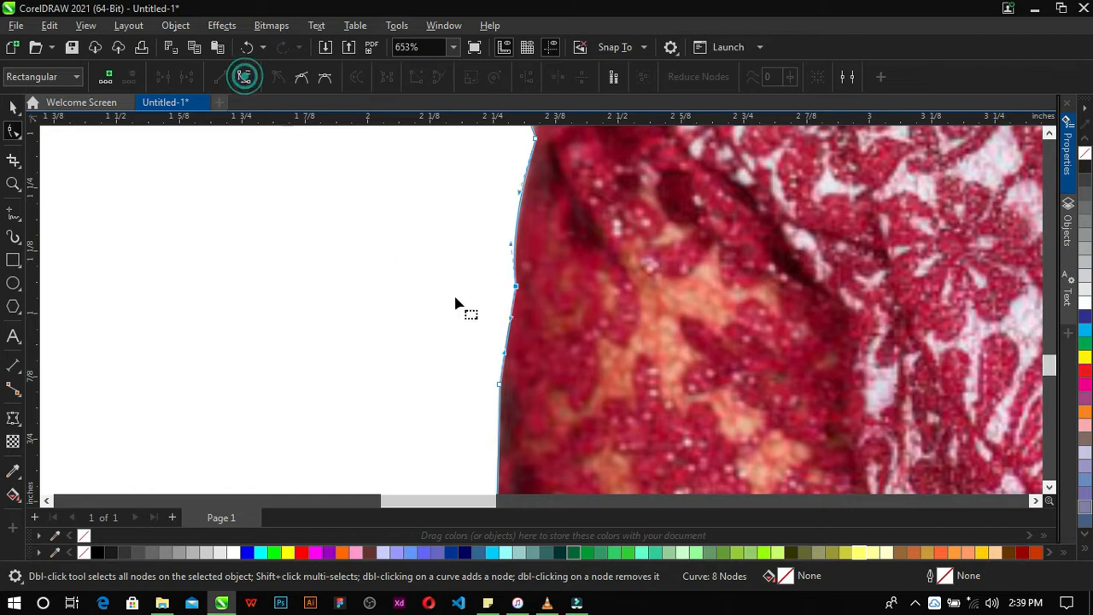
scroll(488, 356, "up", 1)
mouse_move(520, 344)
left_mouse_down()
mouse_move(480, 324)
mouse_move(515, 341)
left_mouse_up()
scroll(512, 335, "down", 4)
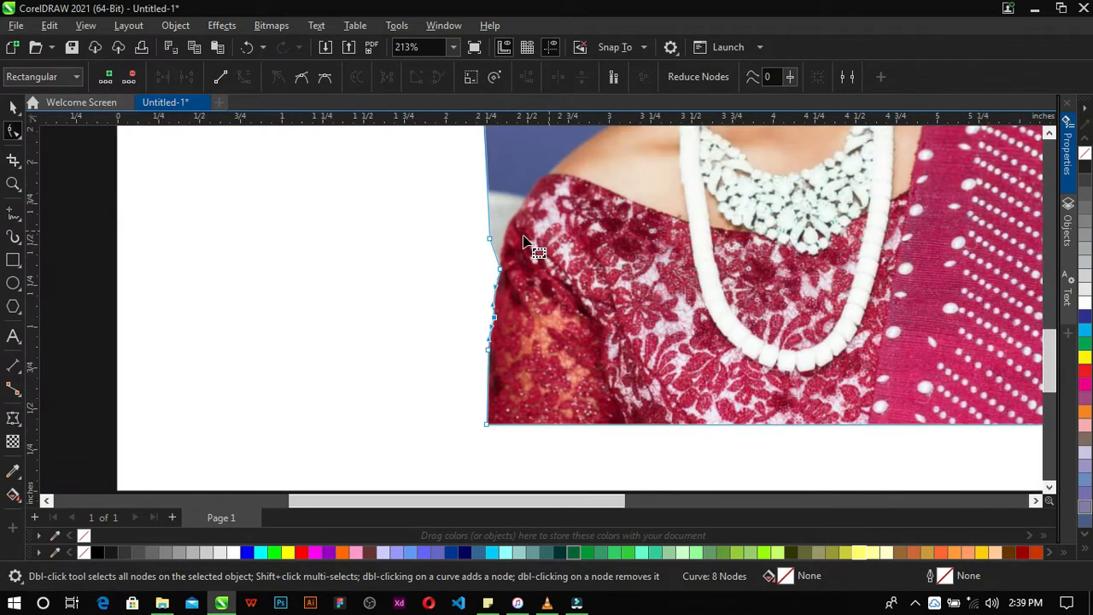
Add a node on the outline beside the upper arm and move the node below it onto the sleeve edge.
scroll(523, 241, "up", 3)
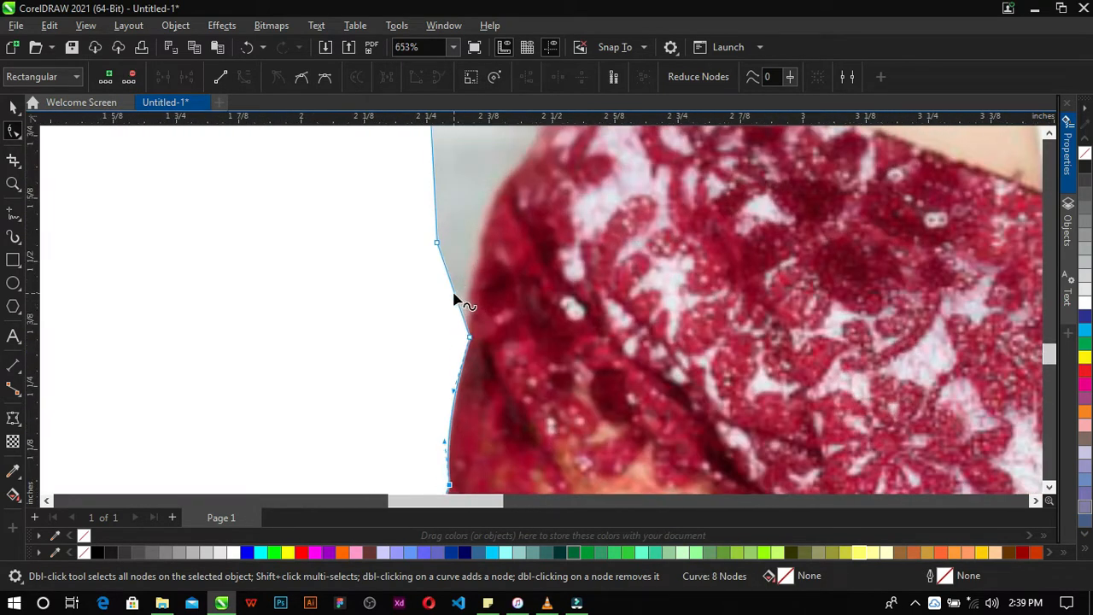
left_click(454, 297)
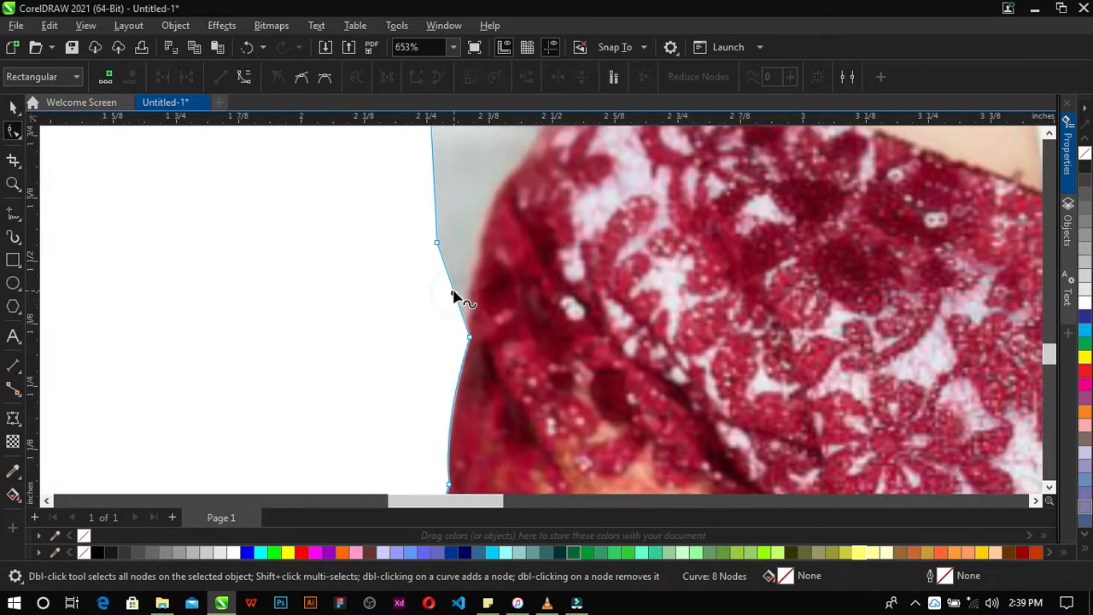
left_click_drag(436, 203, 479, 253)
double_click(452, 240)
Convert the new upper-arm segment to a curve and bend it slightly to match the sleeve edge.
left_click(477, 280)
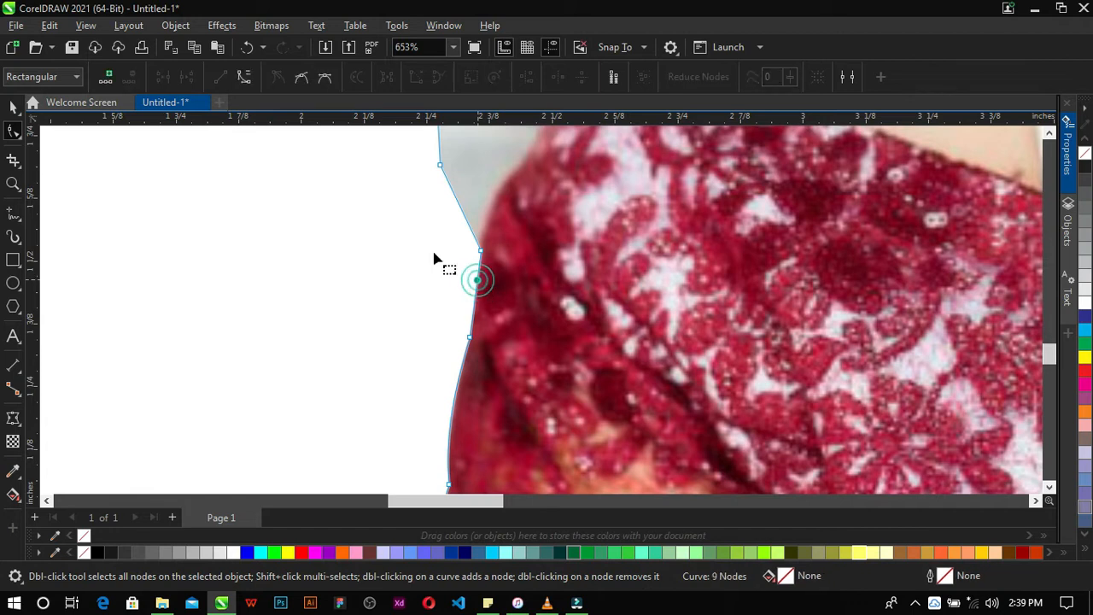
left_click(250, 76)
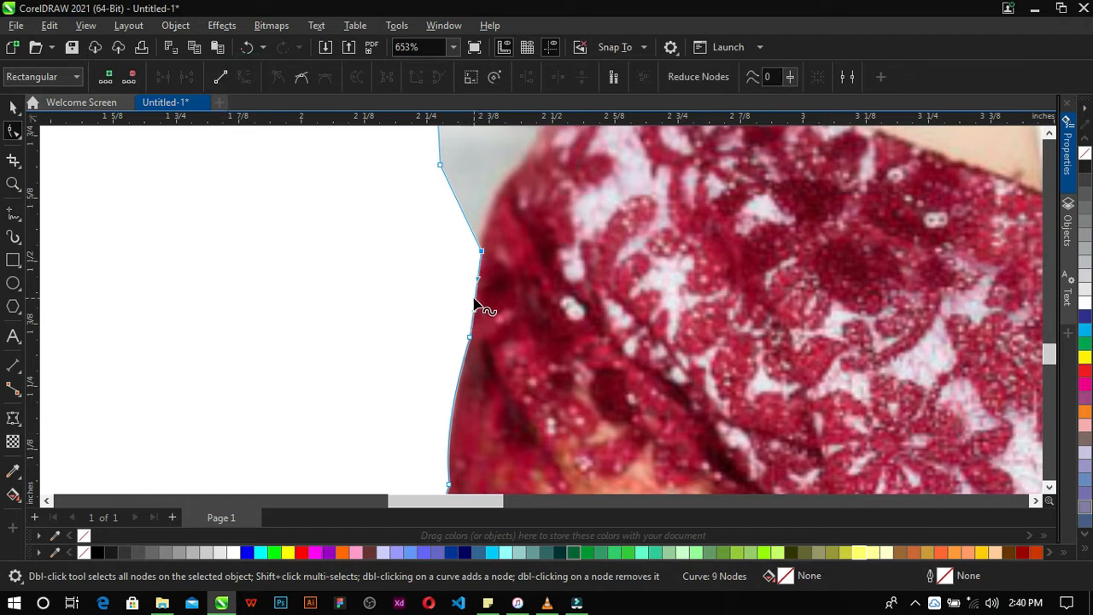
left_click_drag(473, 294, 471, 306)
scroll(496, 332, "down", 2)
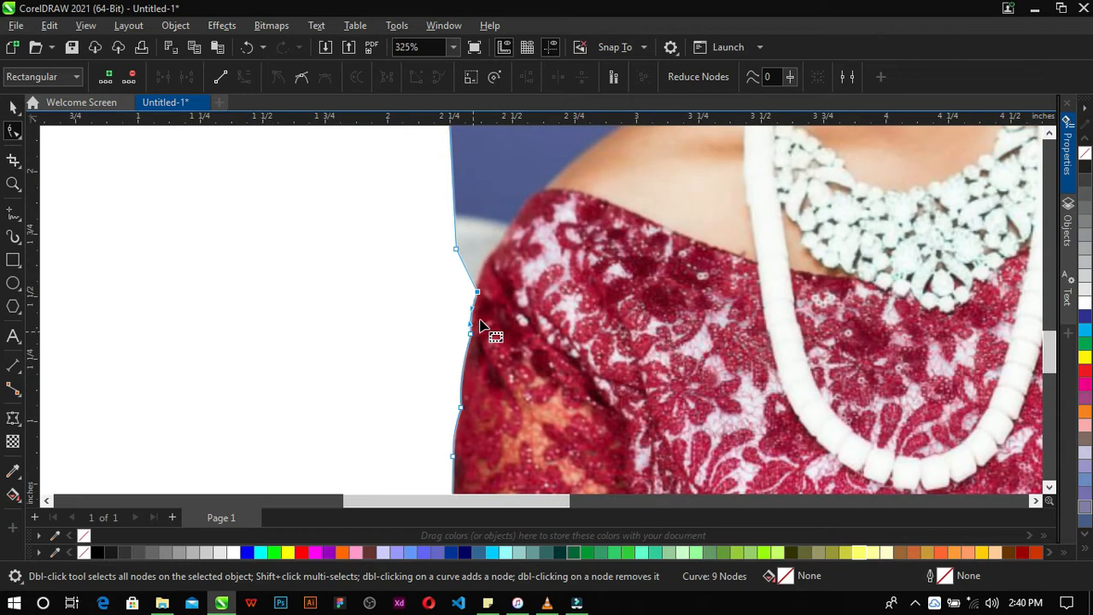
Move the free outline node up into the blue background and place an added node on the sleeve's shoulder edge.
scroll(461, 230, "up", 1)
scroll(426, 271, "up", 1)
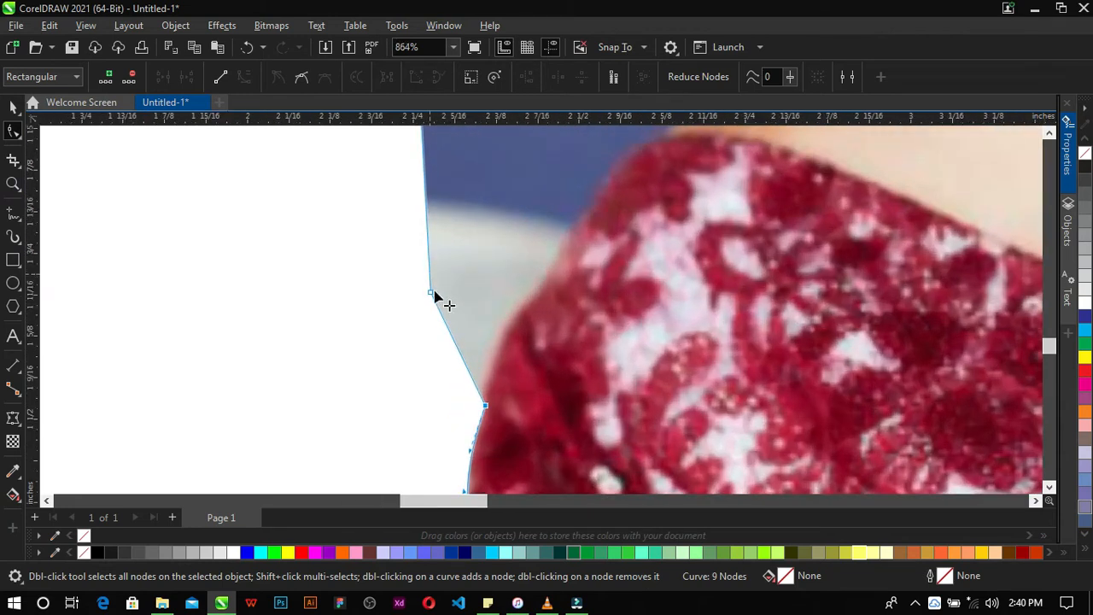
left_click_drag(429, 291, 416, 158)
scroll(441, 321, "down", 5)
scroll(461, 333, "up", 4)
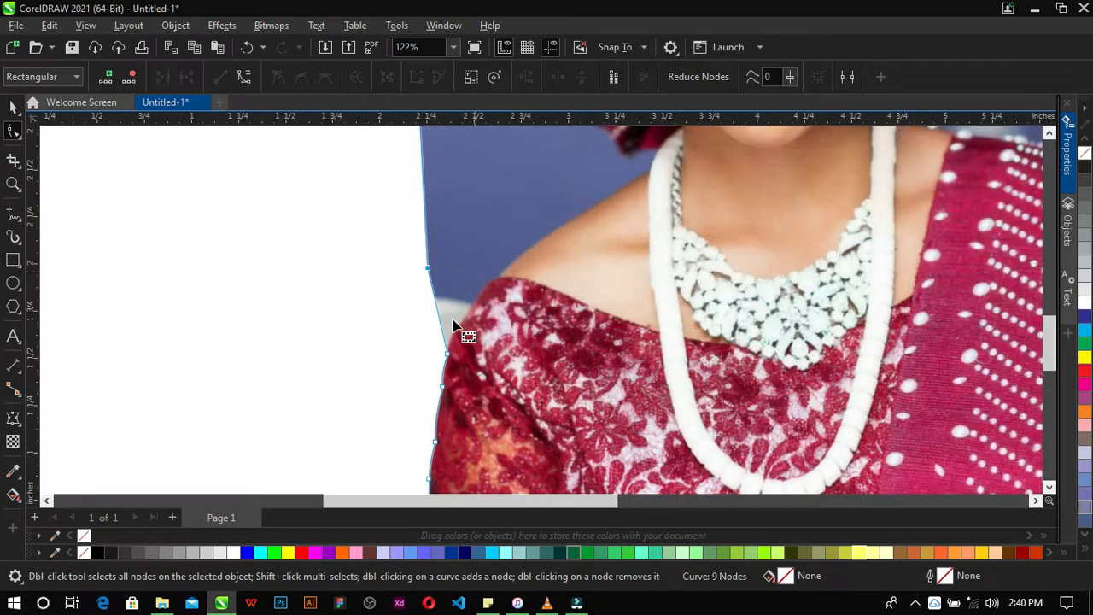
left_click_drag(420, 300, 453, 355)
Convert the segment below the shoulder node to a curve and bend it around the sleeve.
scroll(464, 351, "up", 2)
left_click(469, 346)
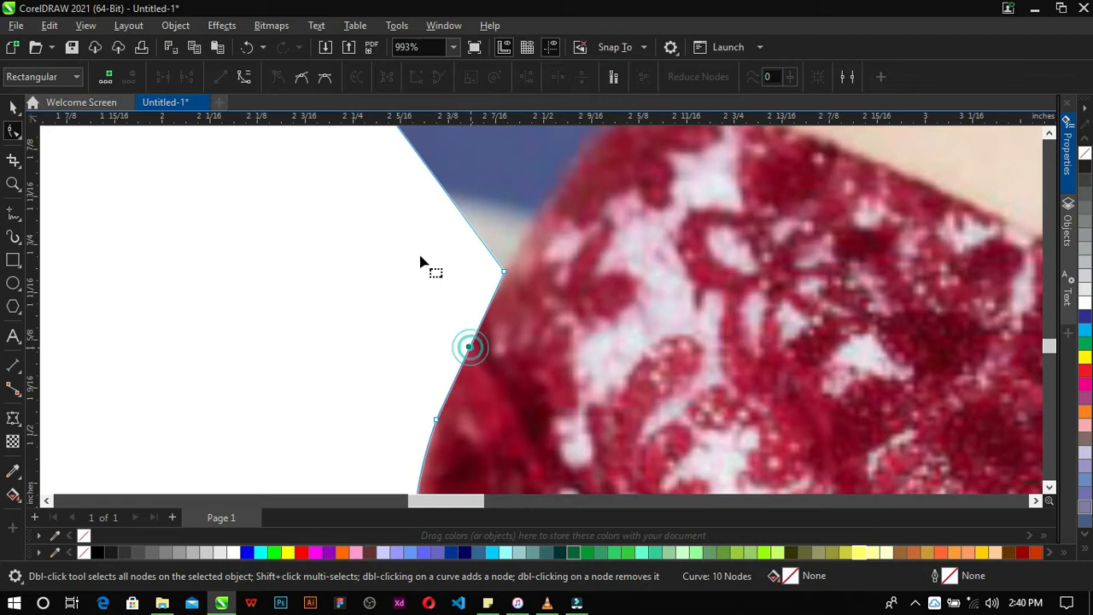
left_click(243, 76)
mouse_move(464, 353)
left_mouse_down()
mouse_move(419, 319)
mouse_move(469, 356)
mouse_move(458, 343)
left_mouse_up()
scroll(486, 328, "down", 4)
Add a node on the outline beside the shoulder and move it to where the sleeve meets the bare skin.
scroll(431, 294, "up", 2)
double_click(421, 316)
left_click_drag(420, 312, 555, 302)
Convert the segment over the top of the sleeve to a curve and fit it to the fabric edge.
scroll(532, 345, "up", 2)
left_click(245, 77)
left_click_drag(511, 358, 518, 338)
scroll(512, 341, "down", 3)
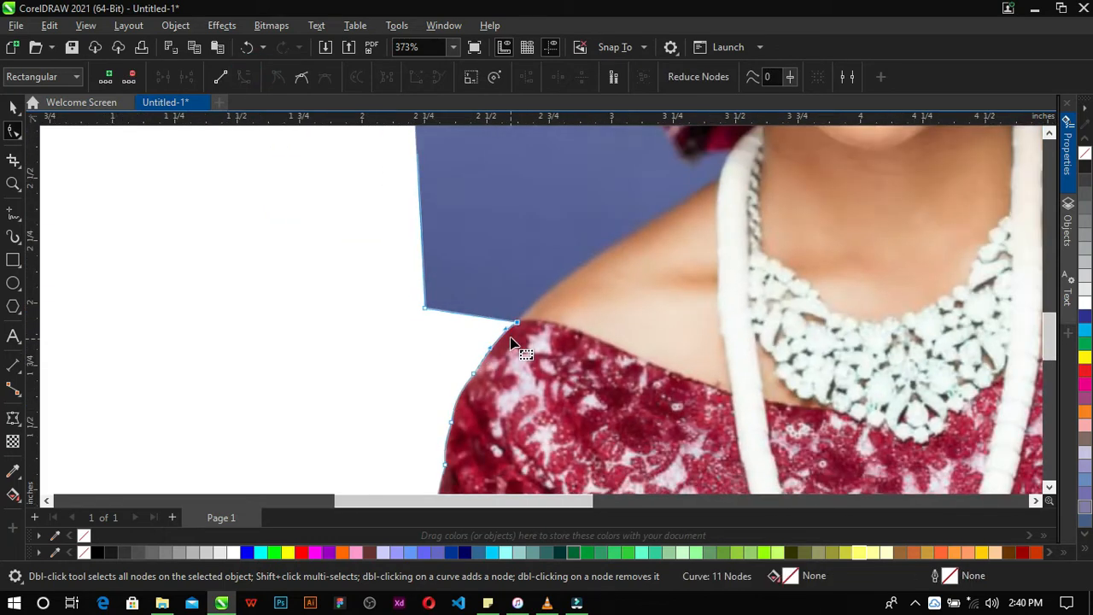
Move the free background node higher, then add a node below it and place it where the shoulder meets the bead necklace.
scroll(435, 299, "down", 1)
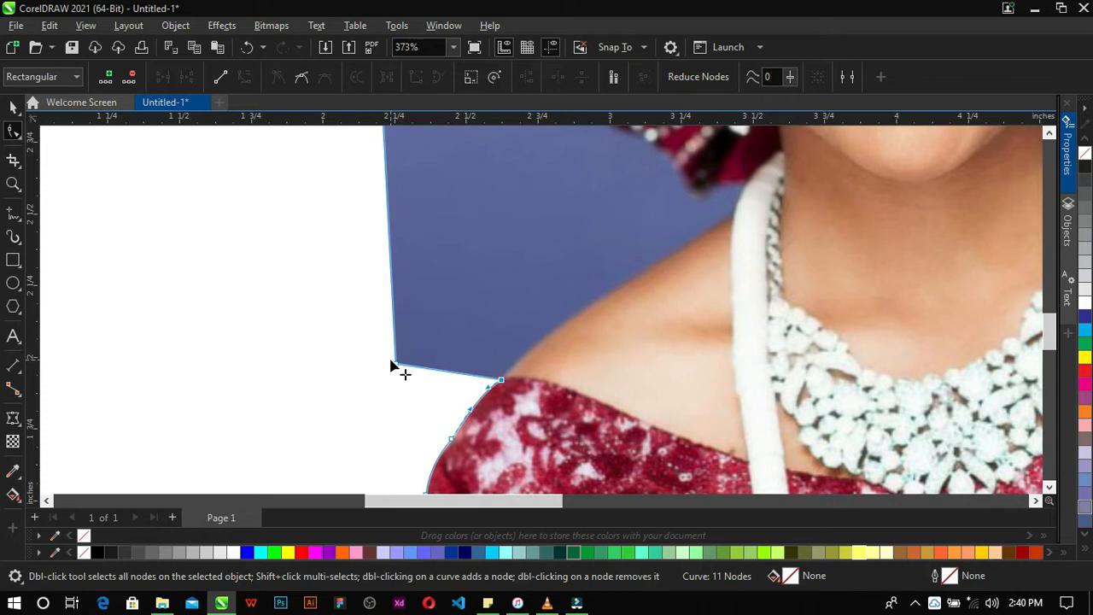
left_click_drag(398, 367, 481, 143)
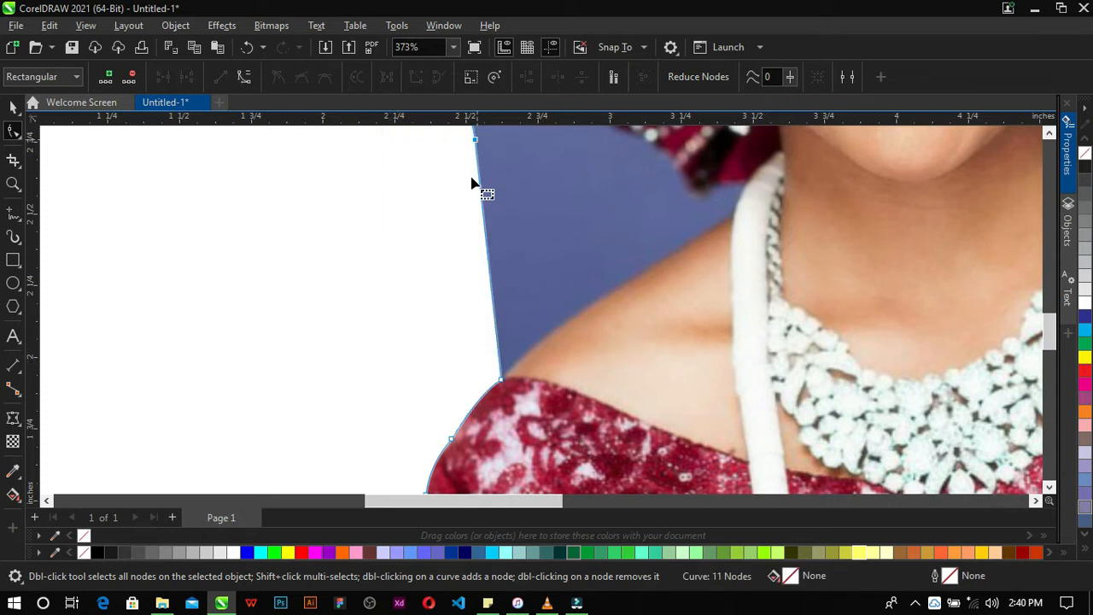
scroll(487, 205, "down", 6)
scroll(504, 282, "up", 2)
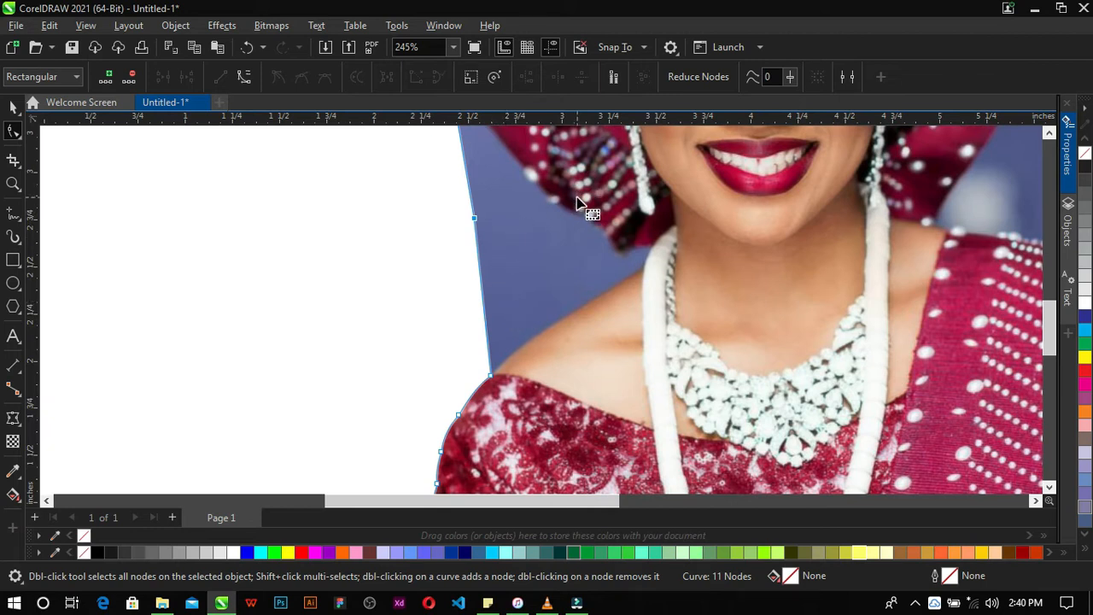
scroll(523, 358, "up", 2)
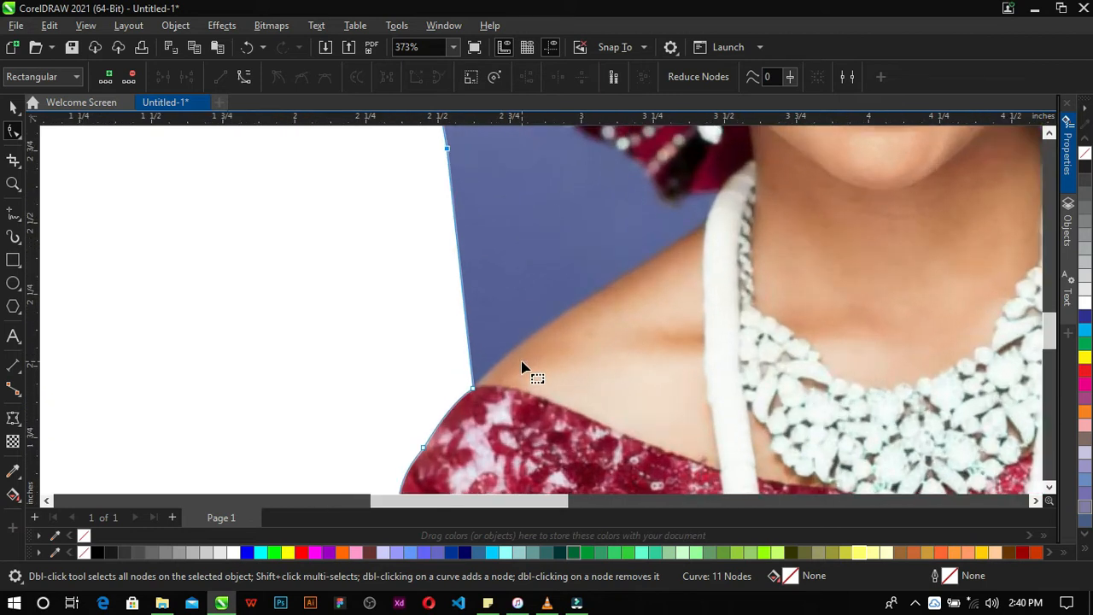
double_click(462, 288)
left_click_drag(464, 289, 702, 229)
Convert the segment along the bare shoulder to a curve and bend it to follow the skin.
scroll(569, 324, "up", 1)
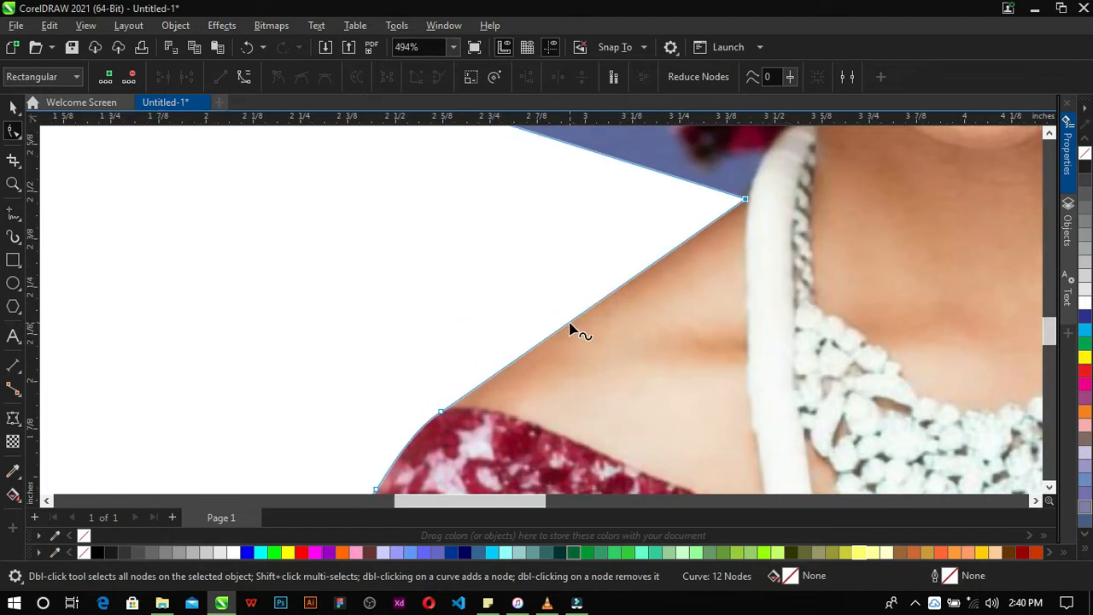
left_click(569, 323)
left_click(244, 82)
left_click_drag(589, 317, 544, 328)
scroll(467, 259, "down", 3)
Add two nodes on the outline near the neck and move one to where the necklace meets the headwrap.
scroll(510, 236, "up", 3)
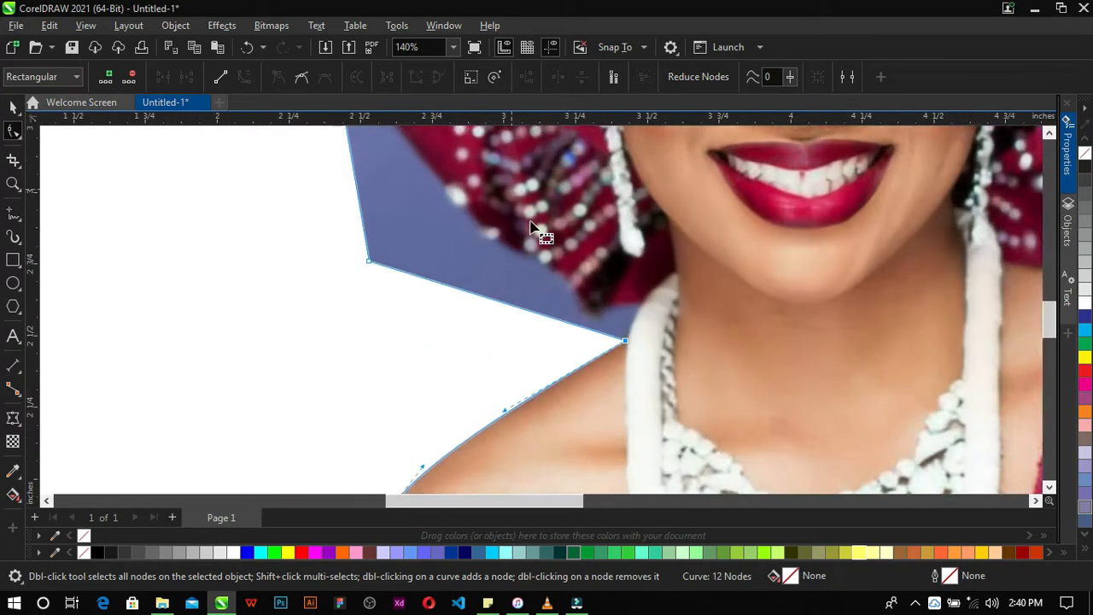
double_click(570, 328)
left_click_drag(578, 325, 656, 293)
scroll(641, 325, "up", 2)
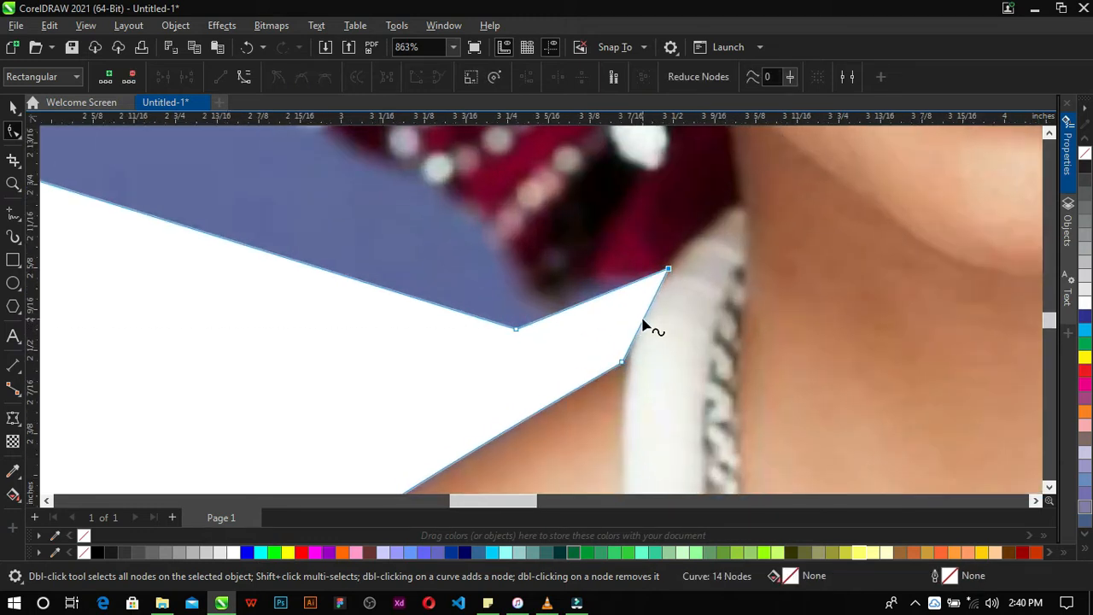
Convert the short segment beside the necklace to a curve and bend it along the beads.
left_click(643, 319)
left_click(245, 77)
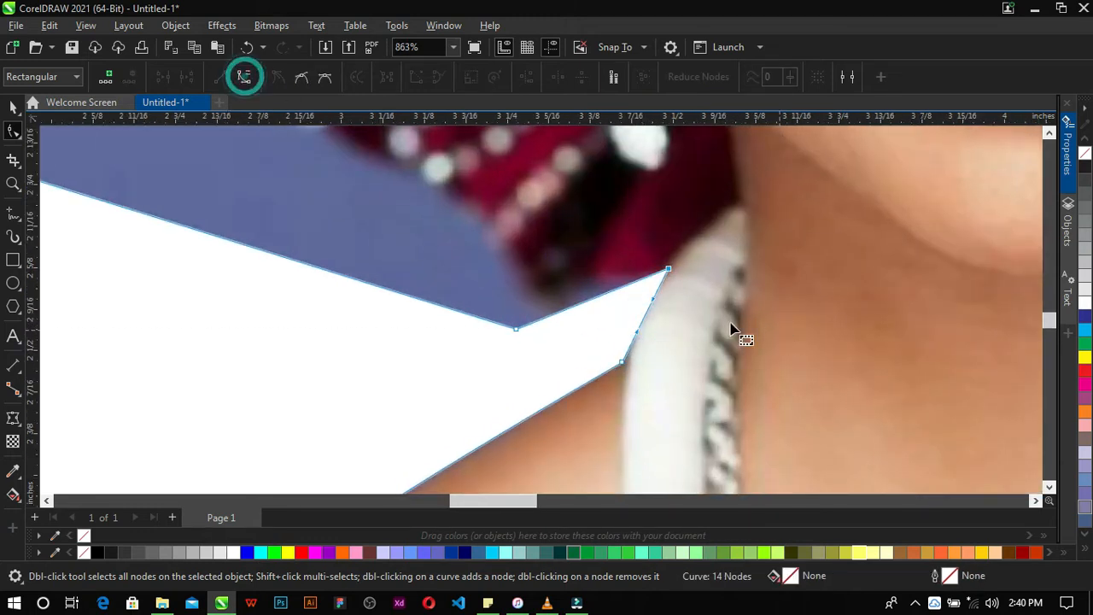
left_click(636, 312)
left_click_drag(646, 317, 683, 325)
scroll(683, 324, "down", 2)
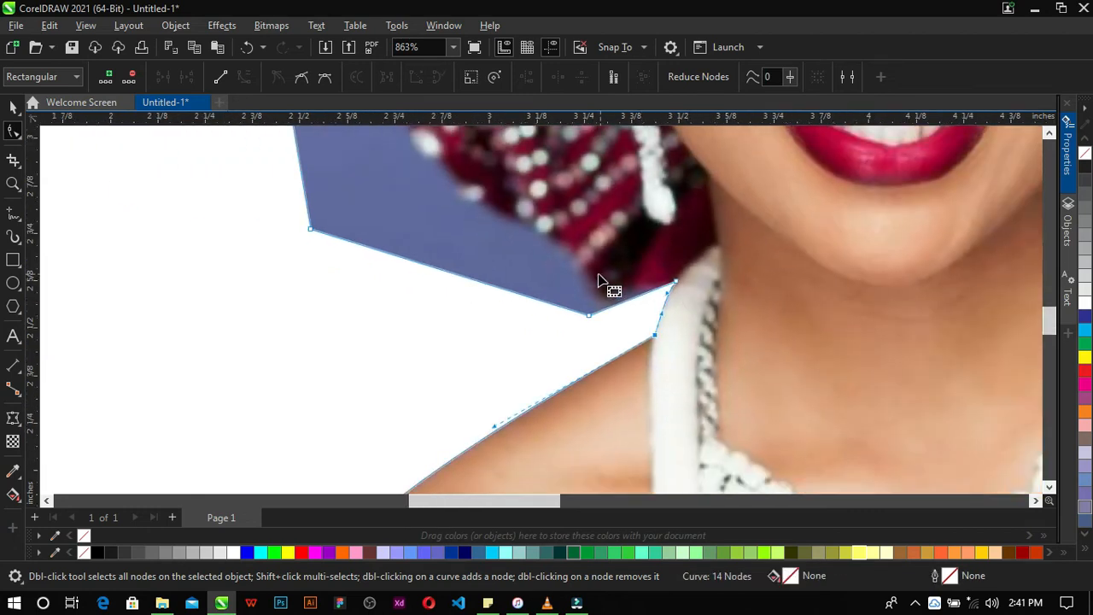
Add a node on the remaining background edge and move it and its neighbour onto the headwrap's lower edge and tip.
scroll(575, 325, "up", 1)
double_click(454, 275)
left_click_drag(590, 317, 611, 296)
scroll(464, 282, "down", 2)
left_click_drag(457, 277, 479, 220)
Convert the segment between the headwrap's tip and lower edge to a curve and bend it along the fabric.
scroll(542, 265, "up", 6)
left_click(519, 255)
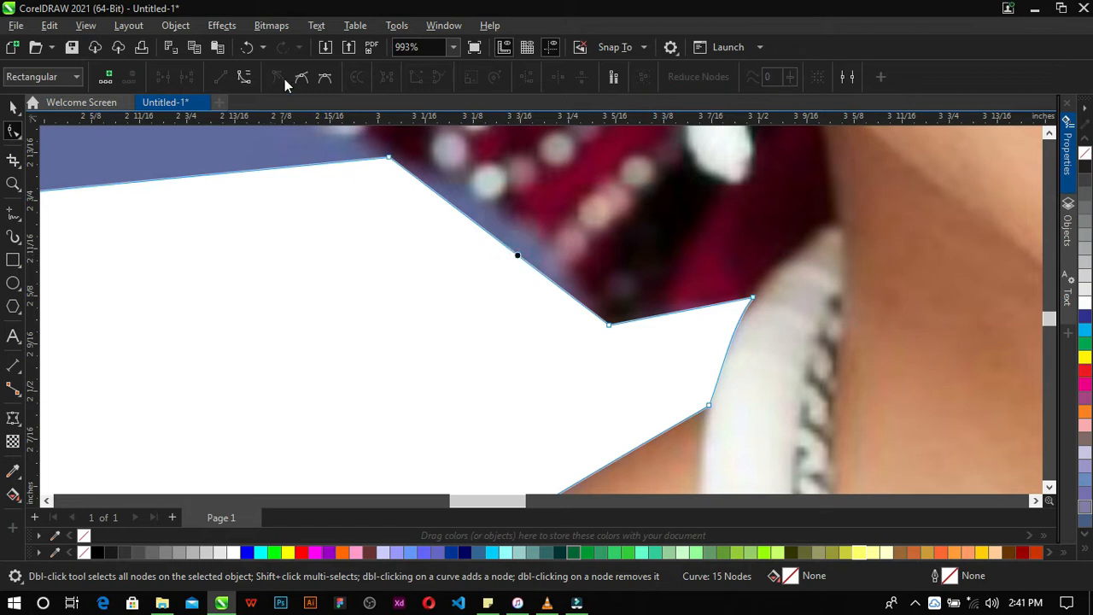
left_click(245, 78)
mouse_move(505, 241)
left_mouse_down()
mouse_move(521, 230)
mouse_move(539, 243)
left_mouse_up()
Add a node on each side of the headwrap's lower tip and delete the corner node between them to round the outline.
scroll(654, 323, "down", 1)
left_click(665, 317)
double_click(667, 316)
double_click(594, 293)
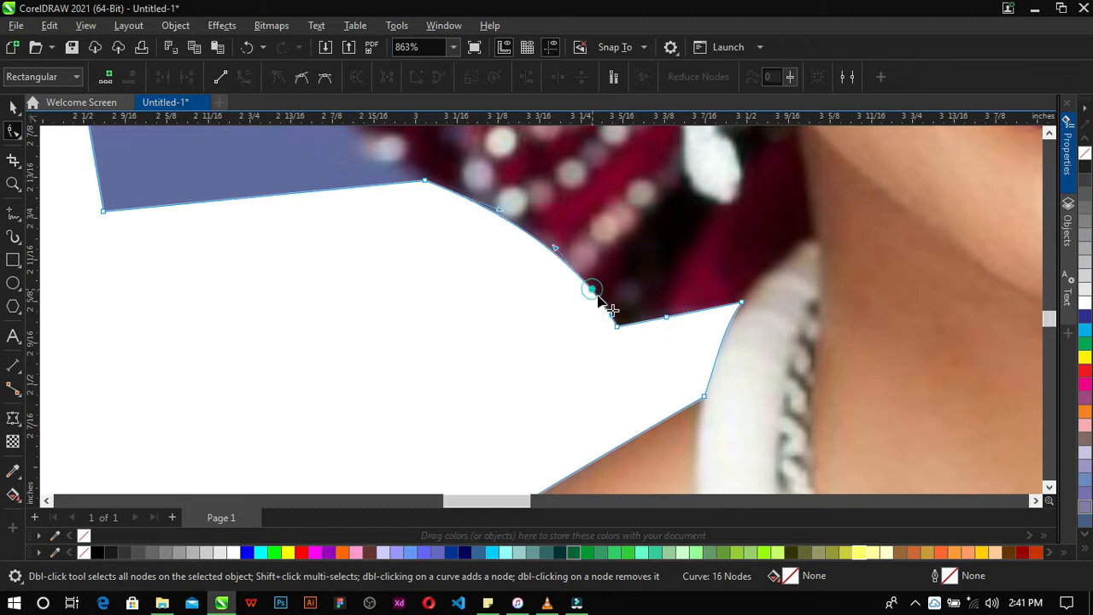
left_click(617, 325)
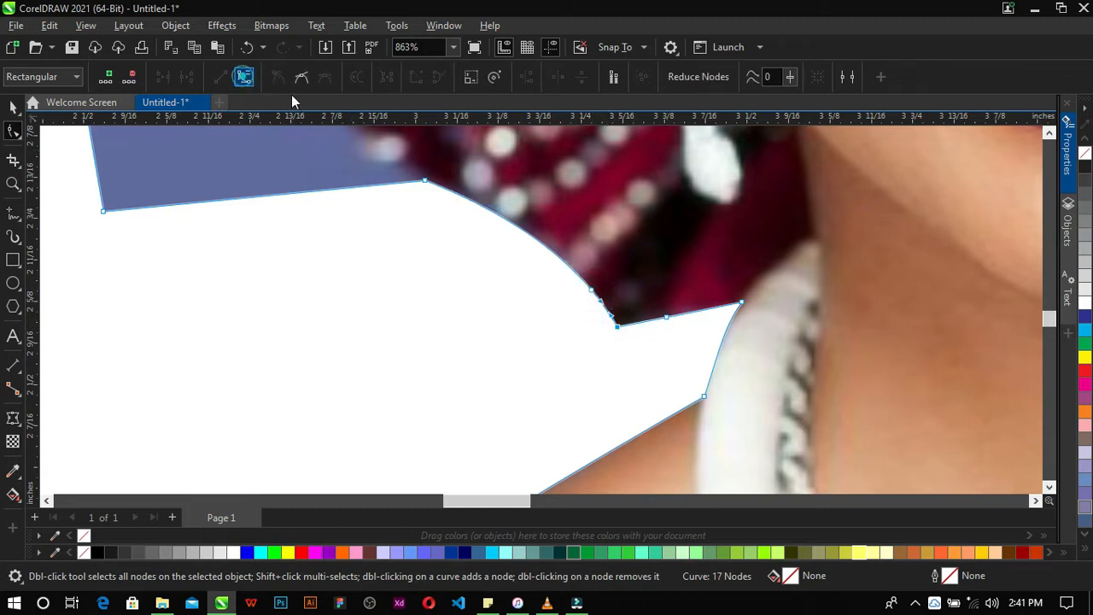
double_click(618, 327)
scroll(654, 347, "down", 3)
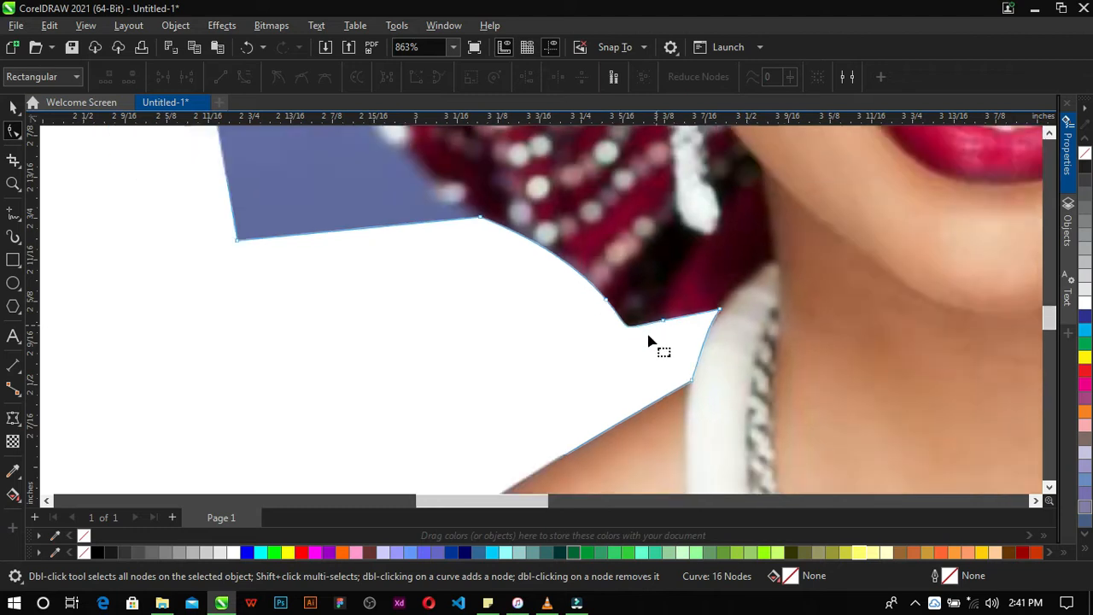
Move the outer background node outward and up, and place a new node on the headwrap's lower-left edge.
scroll(534, 288, "up", 2)
left_click_drag(527, 395, 338, 136)
double_click(500, 252)
left_click_drag(500, 251, 534, 168)
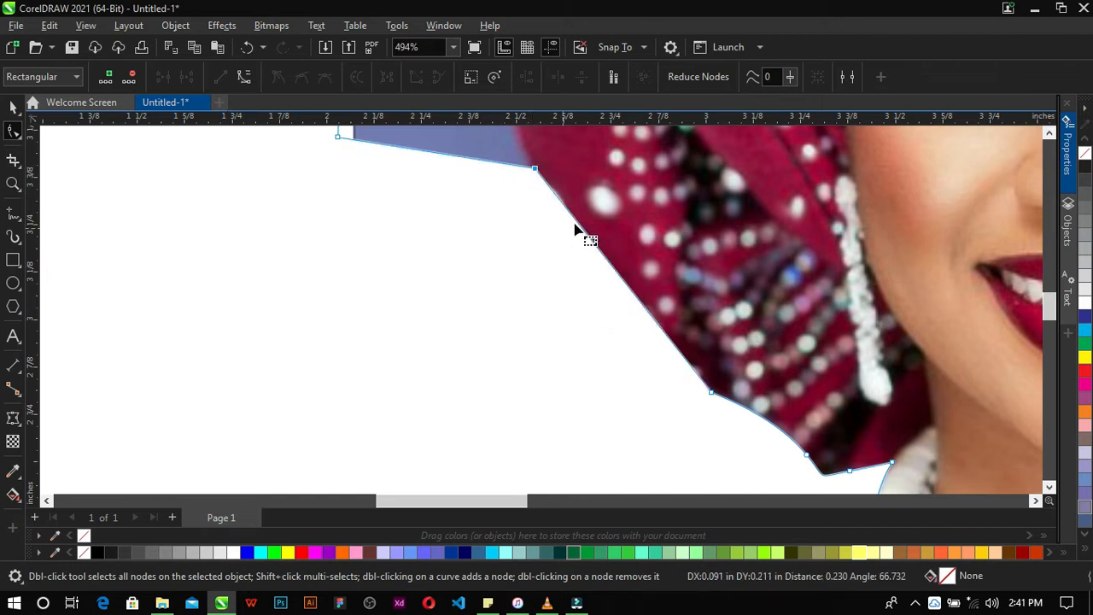
Convert the segment along the headwrap's lower-left edge to a curve and bend it to the fabric.
left_click(575, 220)
left_click(245, 75)
left_click_drag(620, 270, 581, 251)
scroll(564, 325, "down", 3)
scroll(545, 220, "up", 2)
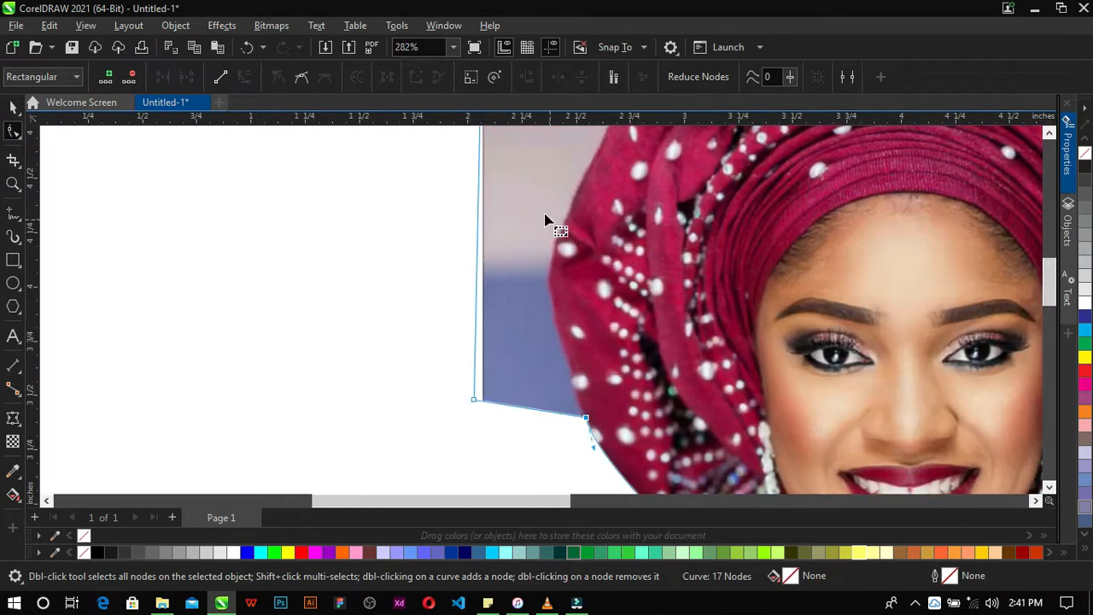
Move the outer background node higher and place a new node on the headwrap's left edge at about eye level.
left_click_drag(476, 399, 427, 214)
scroll(502, 333, "up", 2)
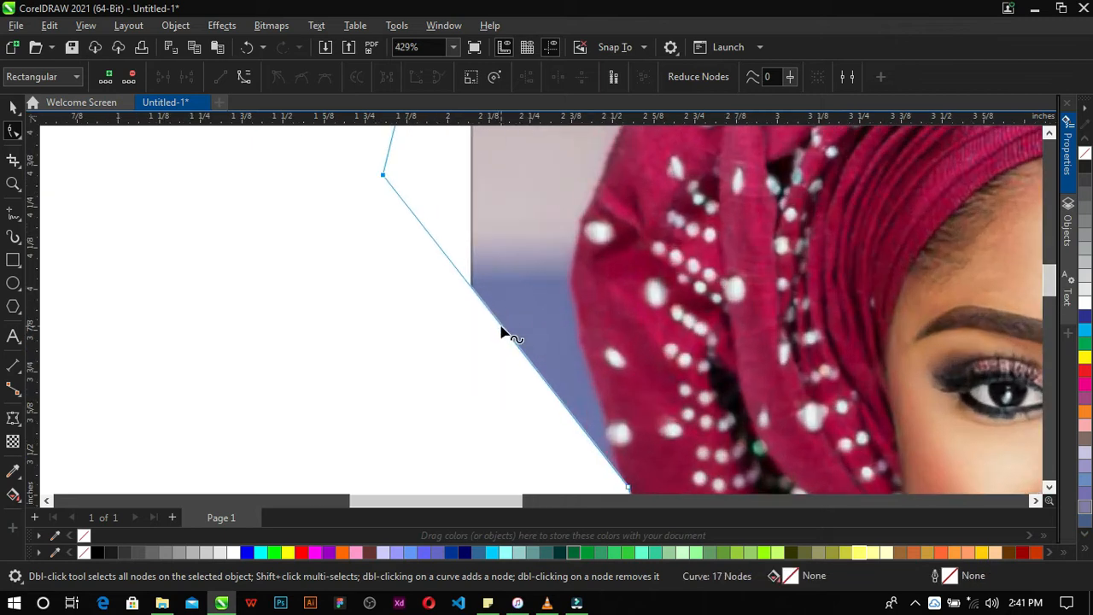
left_click_drag(502, 328, 578, 308)
Convert the new segment on the headwrap's left edge to a curve and bend it along the fabric.
scroll(578, 307, "down", 2)
scroll(608, 337, "up", 2)
double_click(606, 329)
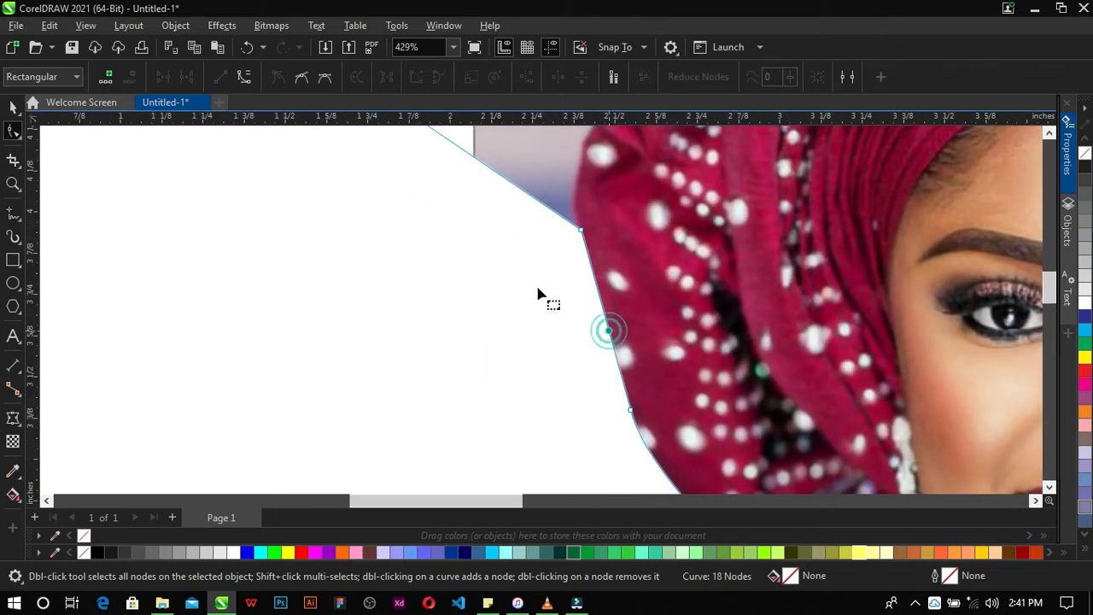
left_click(243, 81)
scroll(563, 301, "up", 2)
mouse_move(623, 338)
left_mouse_down()
mouse_move(579, 348)
mouse_move(612, 324)
left_mouse_up()
scroll(549, 325, "down", 5)
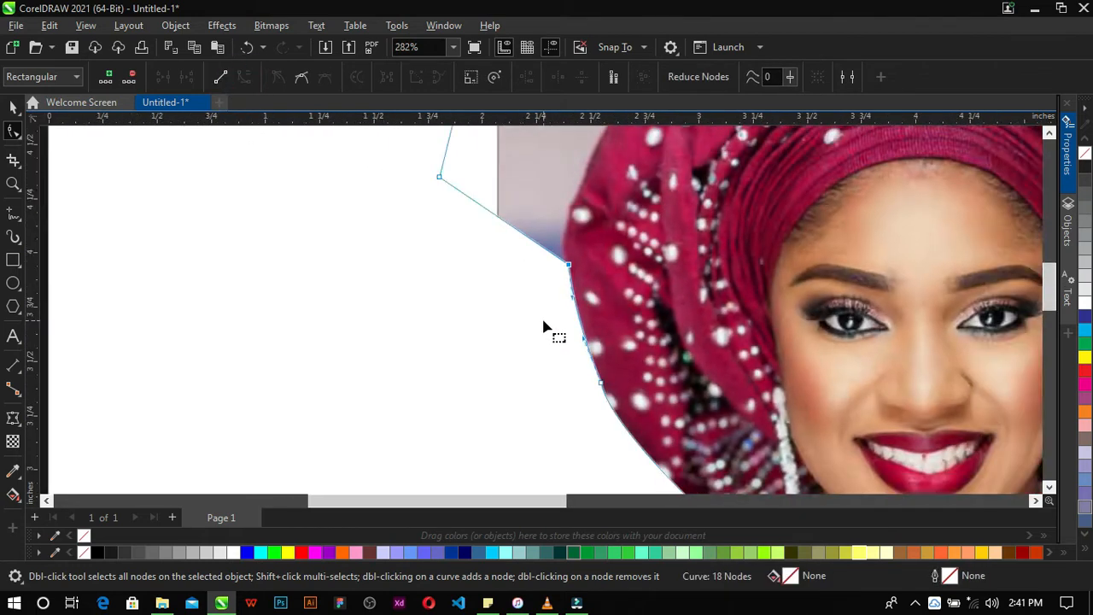
Move the outer node up near the photo's top and place a new node on the headwrap's upper-left edge.
scroll(591, 149, "up", 2)
left_click_drag(365, 364, 470, 152)
scroll(500, 256, "down", 2)
scroll(536, 253, "up", 1)
scroll(550, 222, "down", 1)
scroll(607, 202, "up", 3)
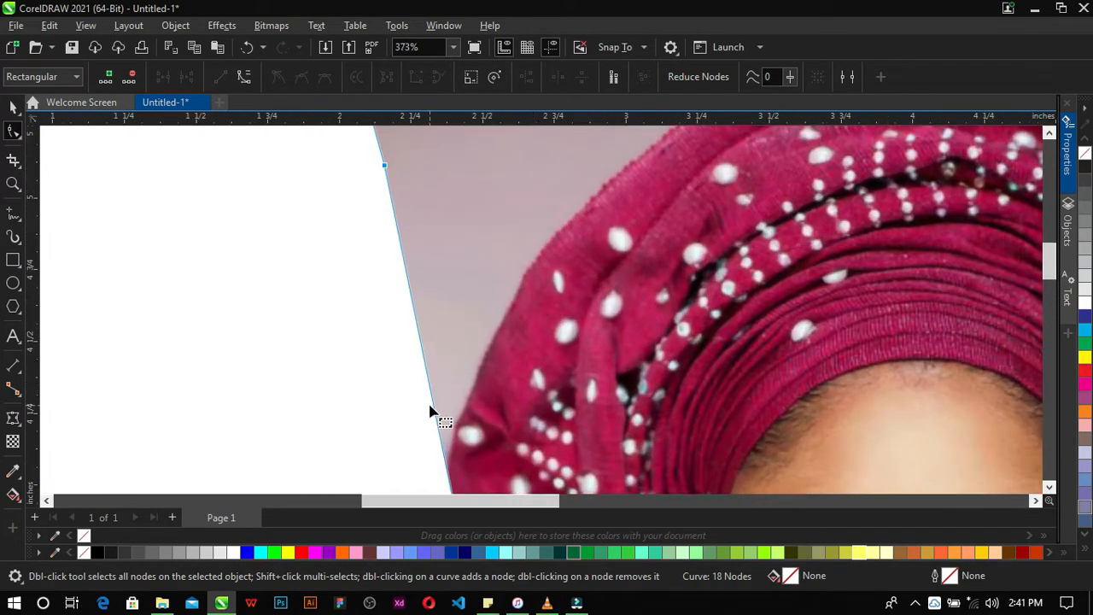
left_click_drag(427, 387, 552, 241)
scroll(551, 243, "down", 2)
scroll(521, 316, "up", 2)
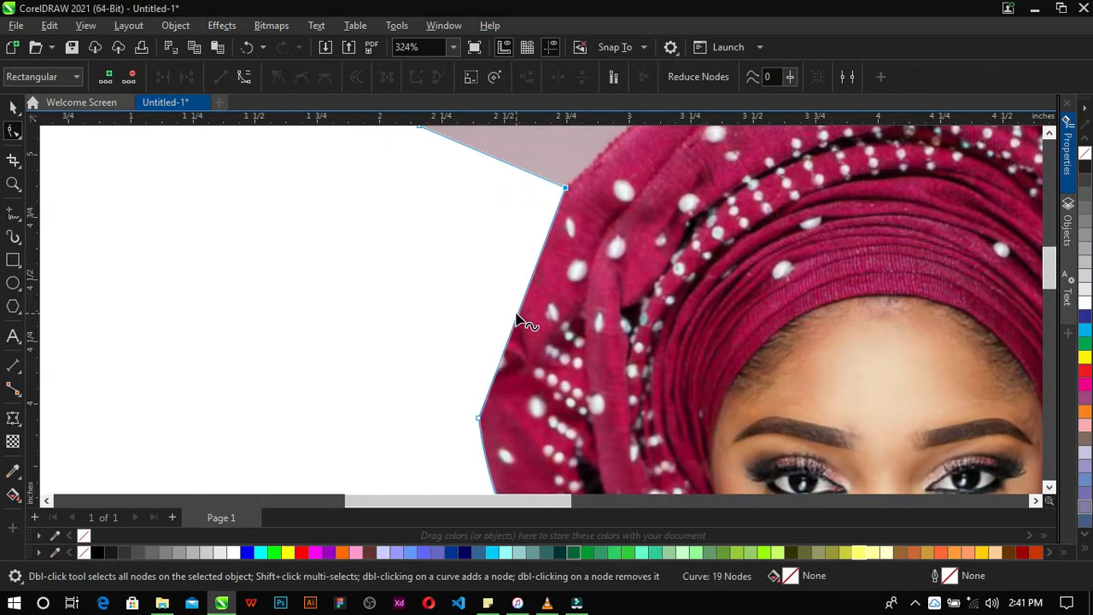
Convert the segment along the headwrap's upper-left side to a curve and bend it outward to the fabric edge.
left_click(517, 314)
left_click(245, 77)
left_click_drag(520, 306, 494, 338)
scroll(549, 215, "down", 2)
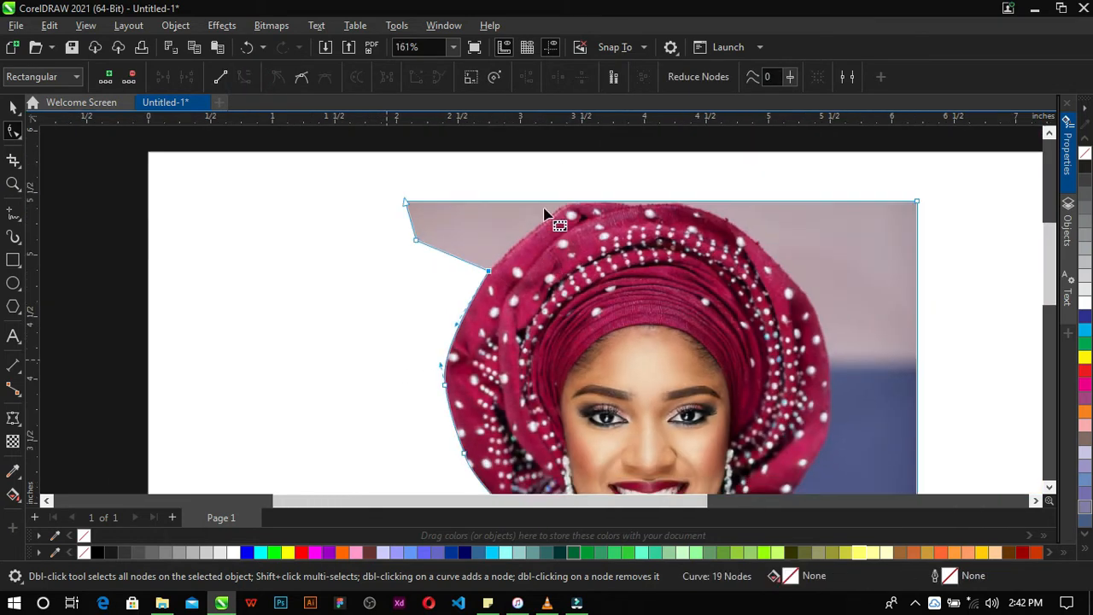
Add a node where the headwrap meets the photo's top edge and delete the two outer nodes at the upper-left background.
scroll(581, 244, "up", 3)
double_click(601, 225)
scroll(600, 227, "up", 2)
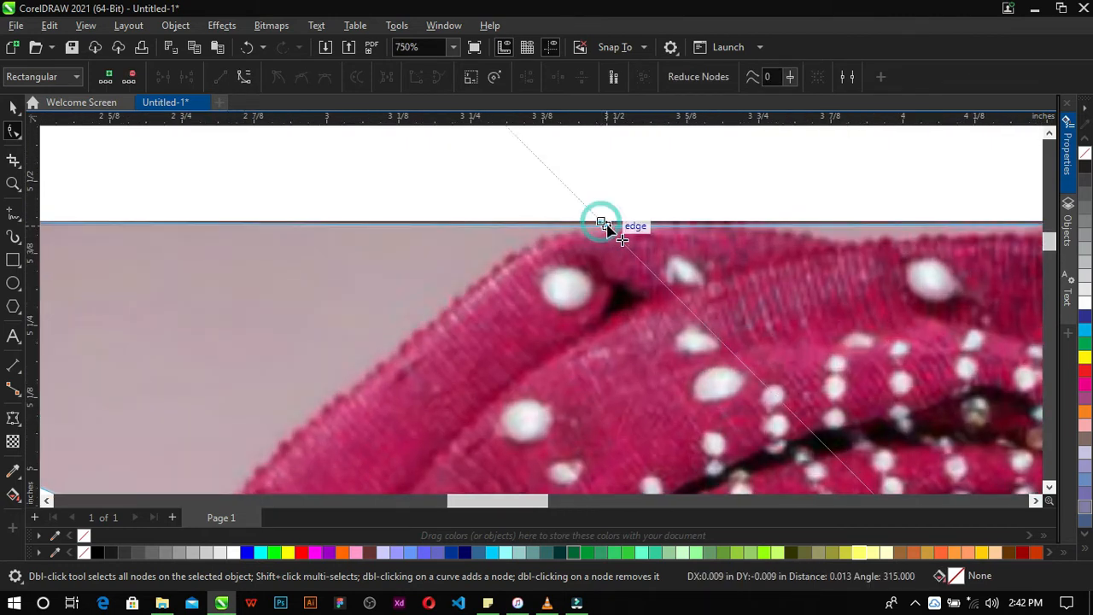
scroll(607, 228, "down", 2)
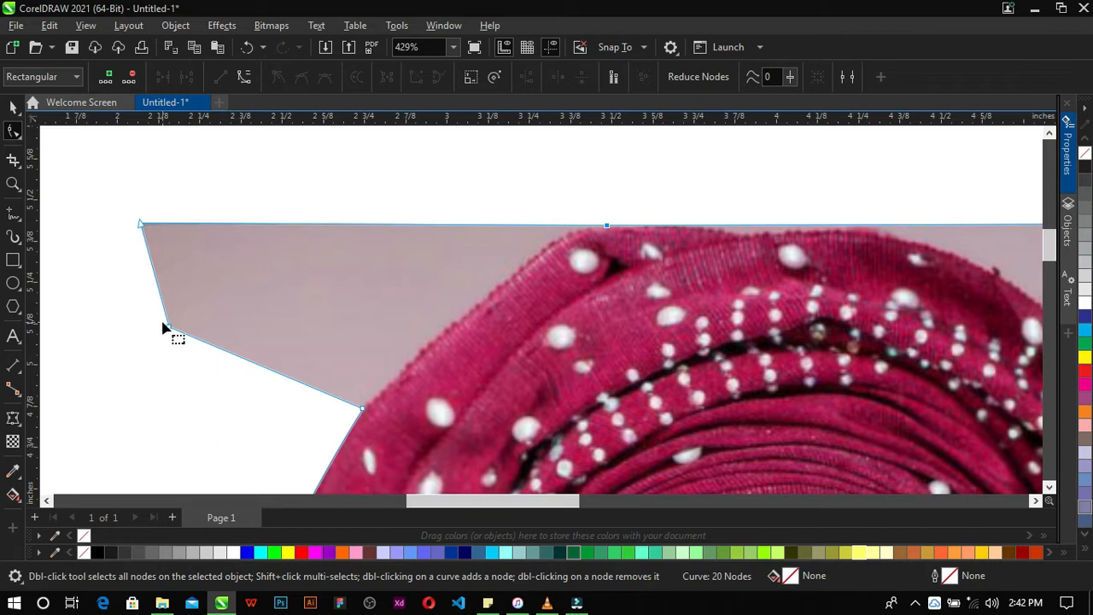
double_click(169, 328)
double_click(141, 224)
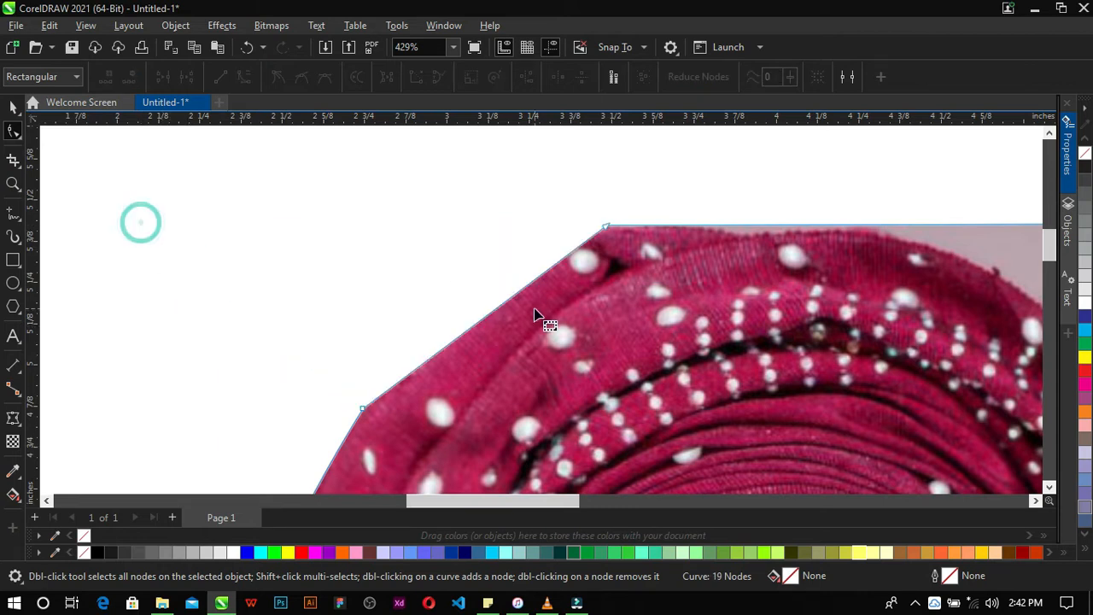
Convert the segment rising to the headwrap's top to a curve and bend it along the fabric.
left_click(503, 303)
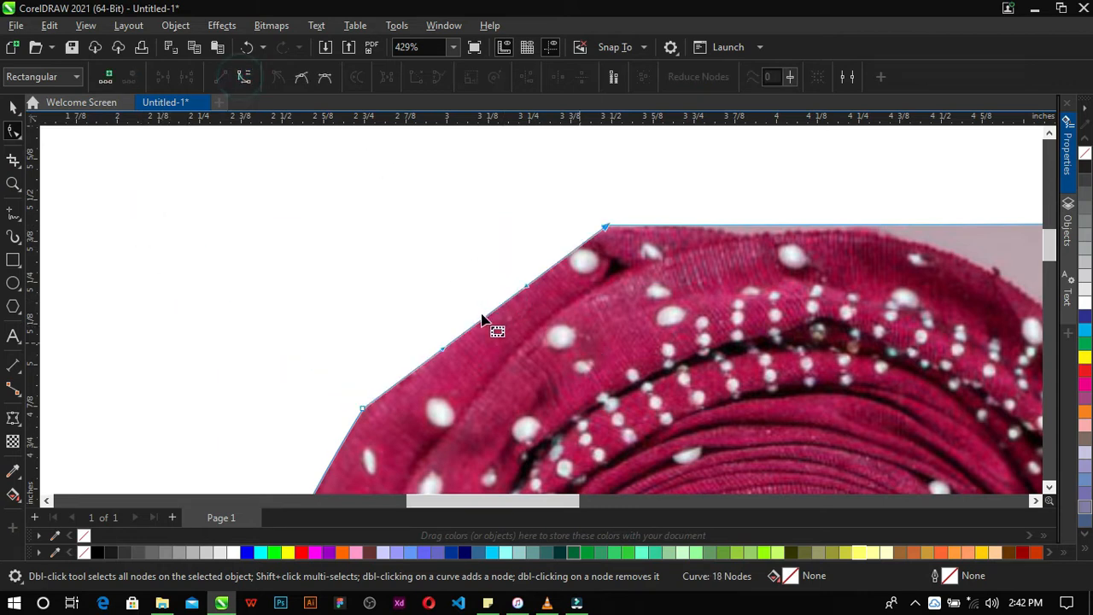
left_click_drag(493, 319, 512, 285)
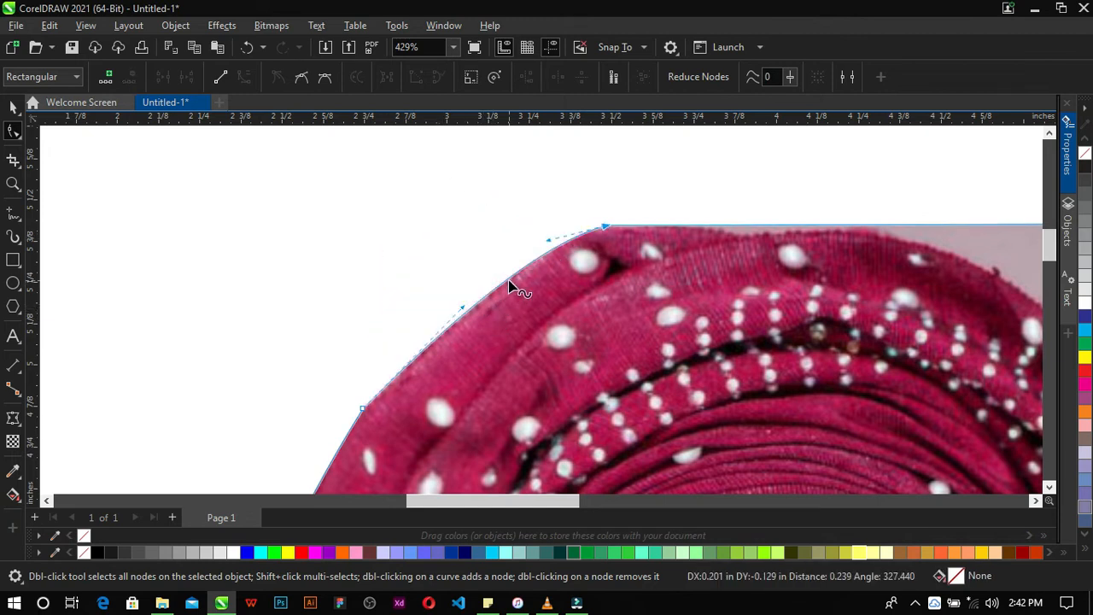
scroll(609, 231, "down", 2)
scroll(609, 231, "up", 3)
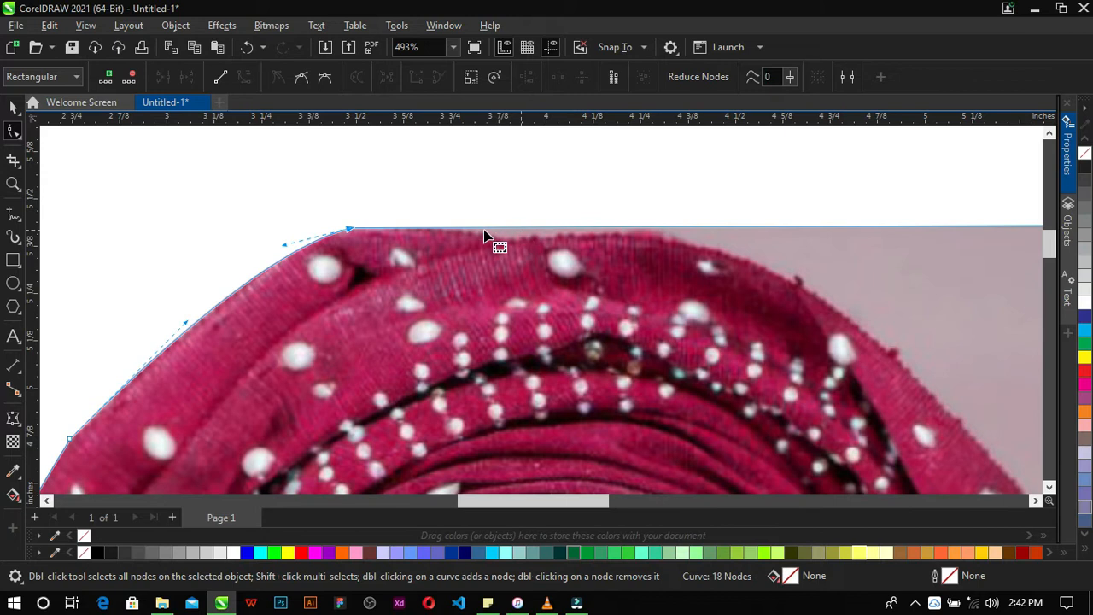
Add three nodes along the headwrap's top and lower the middle one into the dip between the folds.
left_click(461, 236)
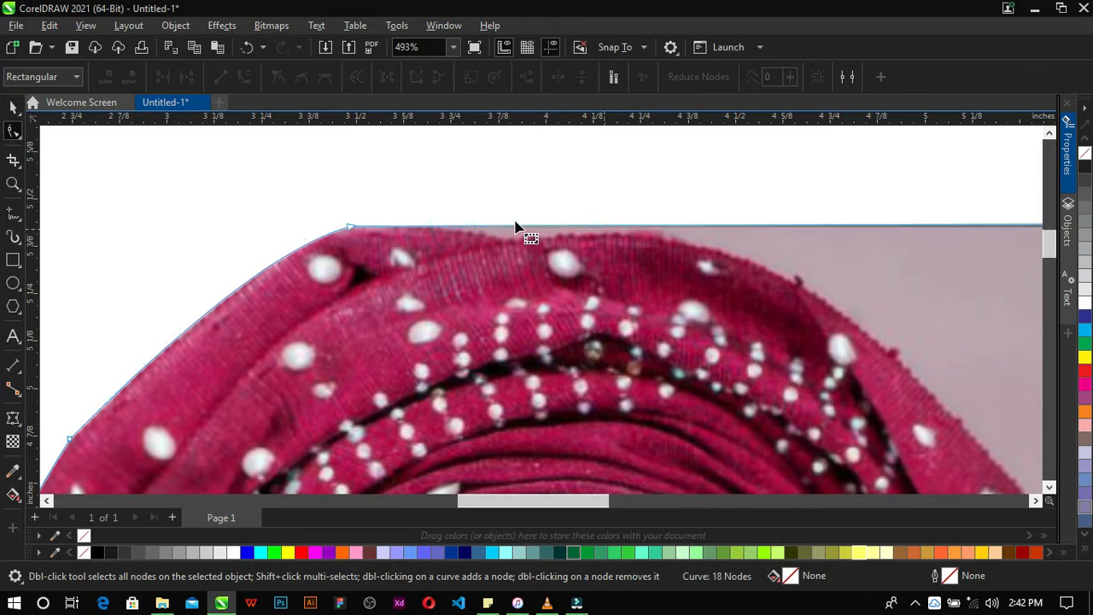
double_click(436, 227)
double_click(647, 227)
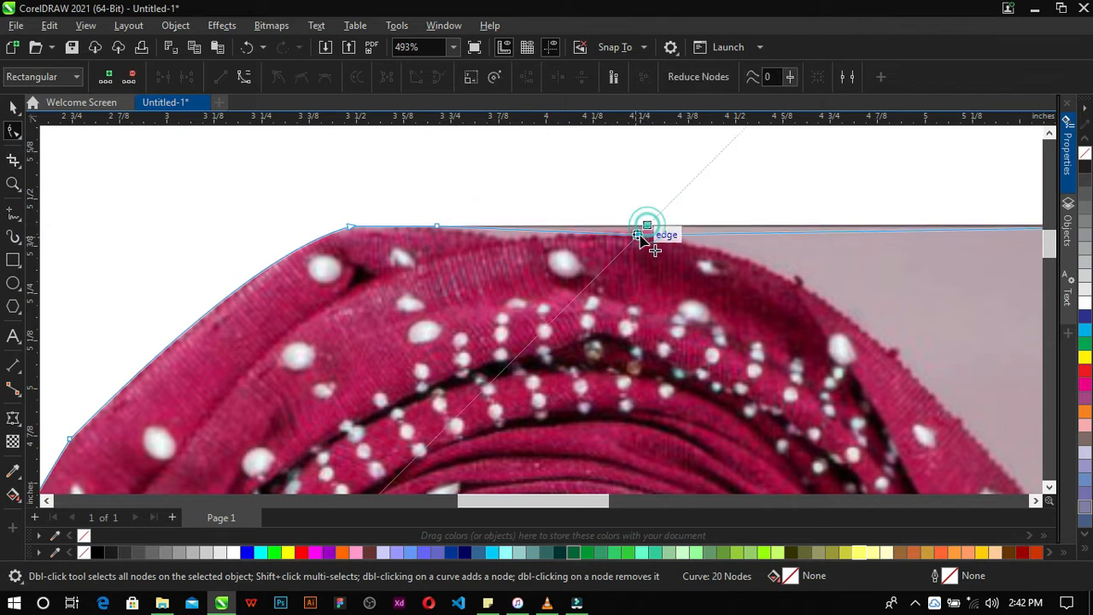
left_click(646, 231)
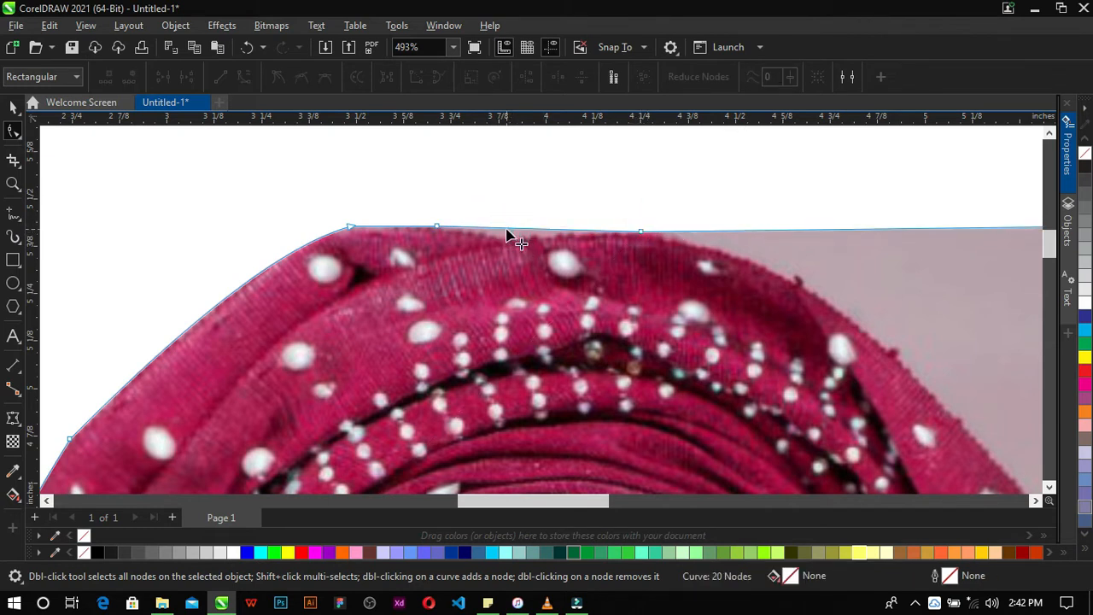
double_click(505, 229)
left_click_drag(506, 229, 505, 244)
Convert the segments on both sides of the dip in the headwrap's top to curves and bend them along the folds.
left_click(472, 234)
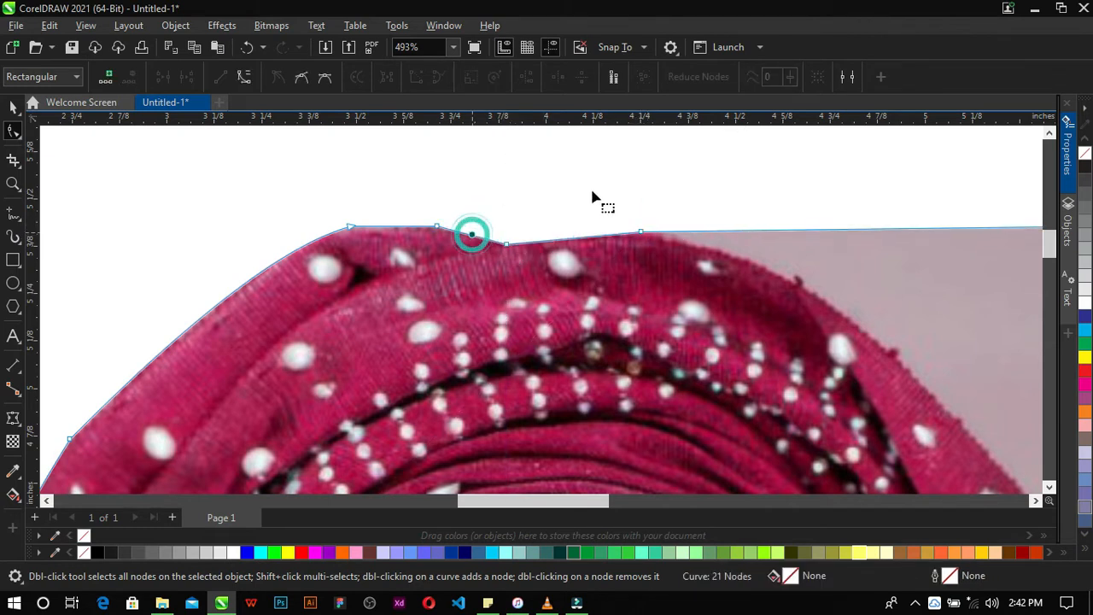
left_click(244, 77)
scroll(466, 237, "up", 1)
mouse_move(468, 231)
left_mouse_down()
mouse_move(480, 196)
mouse_move(471, 227)
left_mouse_up()
left_click(619, 229)
left_click(245, 77)
mouse_move(598, 233)
left_mouse_down()
mouse_move(585, 205)
mouse_move(601, 229)
left_mouse_up()
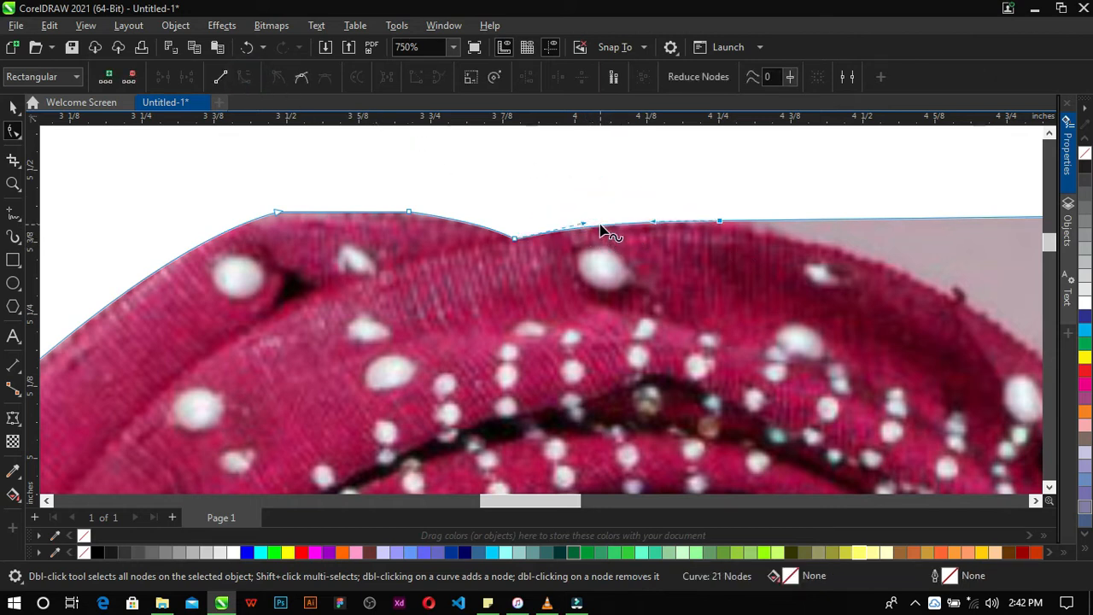
Add a node on the remaining top edge and move it down onto the headwrap's upper-right edge.
scroll(600, 231, "down", 5)
scroll(730, 287, "up", 2)
left_click_drag(756, 183, 675, 342)
scroll(529, 265, "up", 1)
Convert the segment across the headwrap's upper-right side to a curve and bend it outward along the fabric.
left_click(551, 259)
left_click(245, 78)
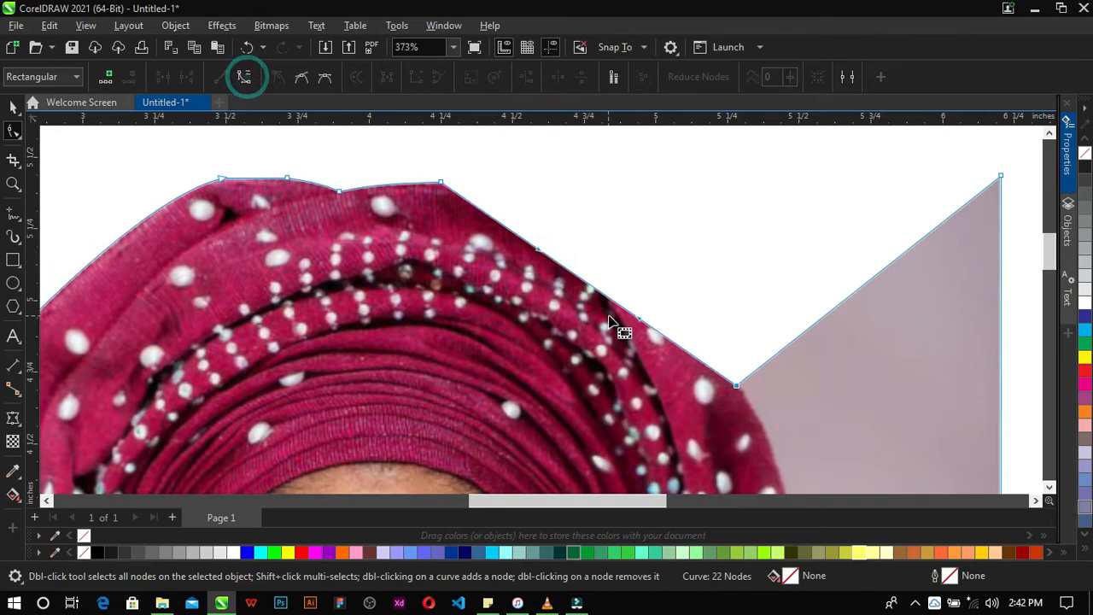
left_click_drag(588, 287, 597, 256)
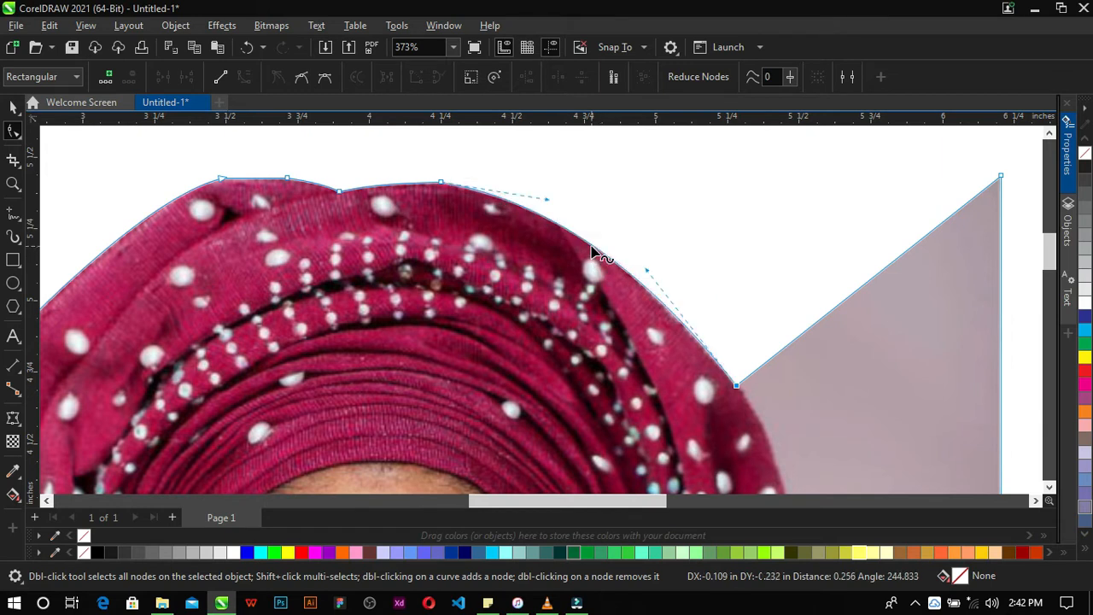
Move the photo's top-right corner node down to the shoulder and place two new nodes on the headwrap's right edge.
scroll(614, 244, "down", 4)
scroll(700, 284, "down", 2)
scroll(689, 176, "up", 3)
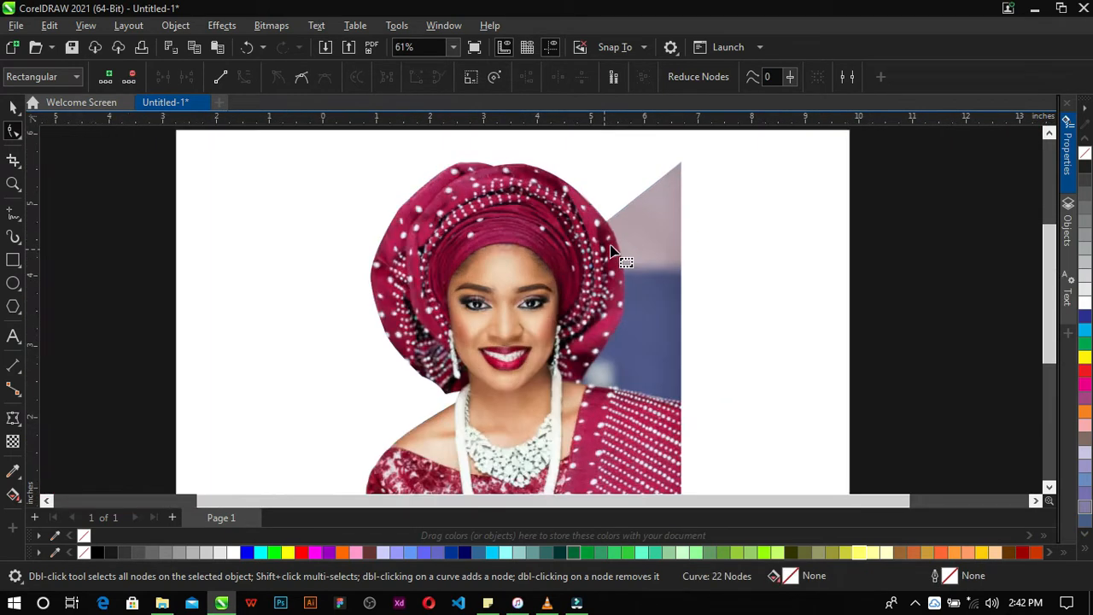
left_click_drag(693, 150, 693, 467)
scroll(590, 239, "up", 3)
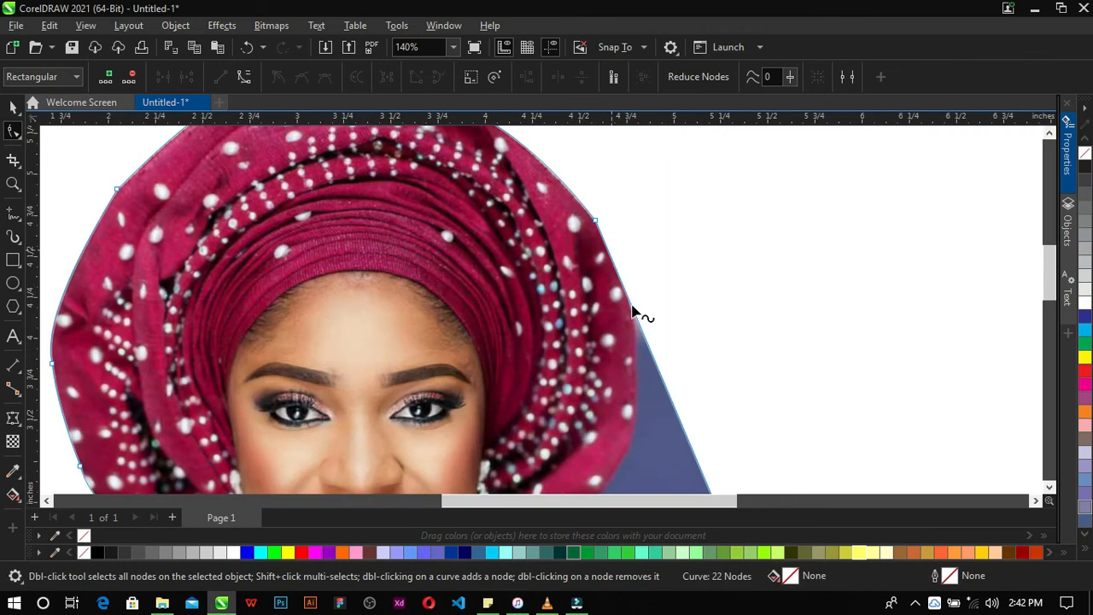
double_click(658, 370)
left_click_drag(657, 370, 631, 432)
double_click(615, 342)
double_click(615, 341)
double_click(615, 329)
mouse_move(615, 329)
left_mouse_down()
mouse_move(714, 276)
mouse_move(713, 267)
mouse_move(633, 322)
left_mouse_up()
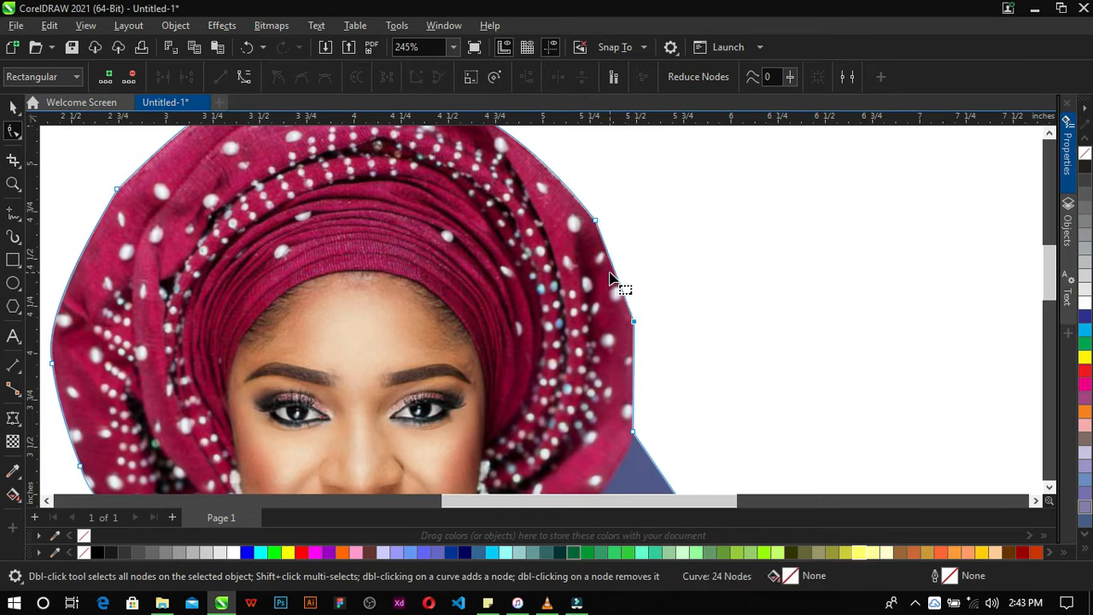
Convert the upper segment on the headwrap's right edge to a curve and bend it outward to the fabric.
left_click(613, 267)
left_click(244, 77)
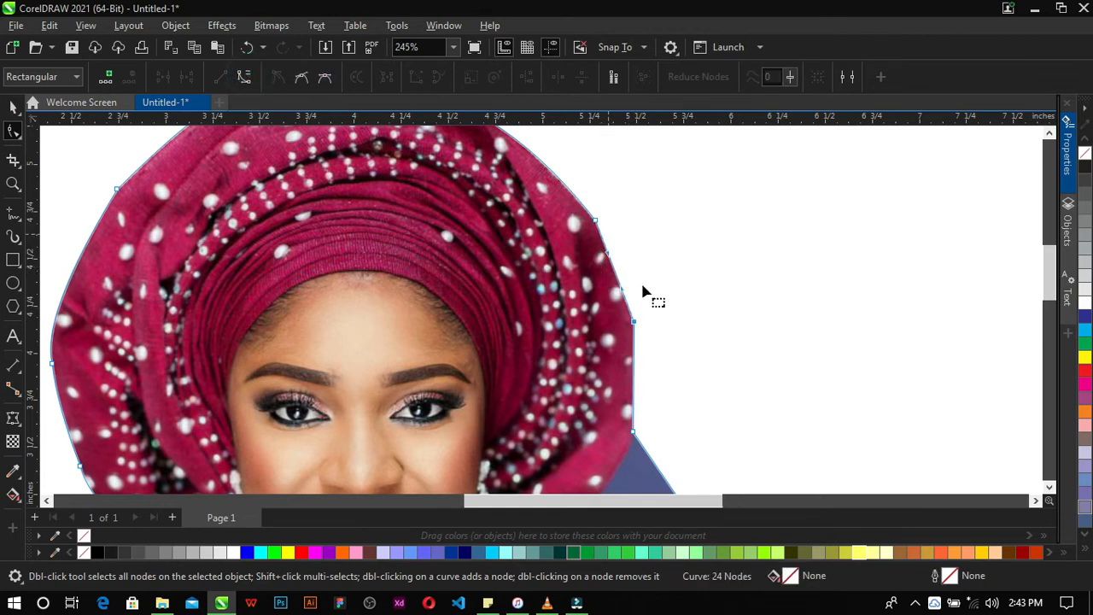
scroll(636, 294, "up", 2)
left_click_drag(623, 276, 610, 256)
scroll(626, 273, "down", 2)
scroll(626, 273, "up", 2)
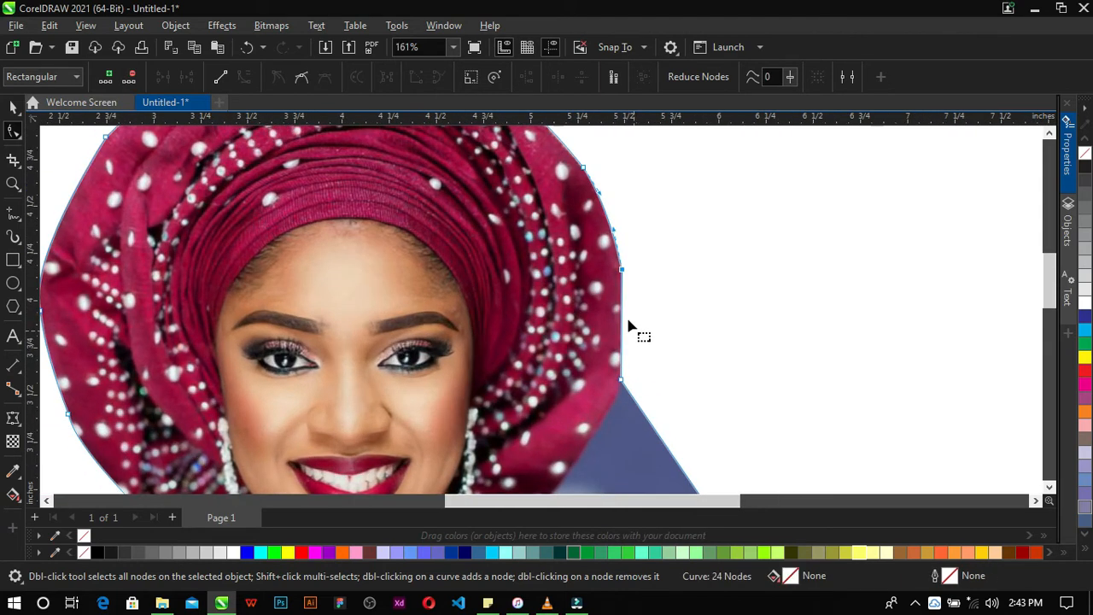
Convert the near-vertical segment on the headwrap's right edge to a curve and bend it slightly along the fabric.
left_click(621, 318)
left_click(243, 77)
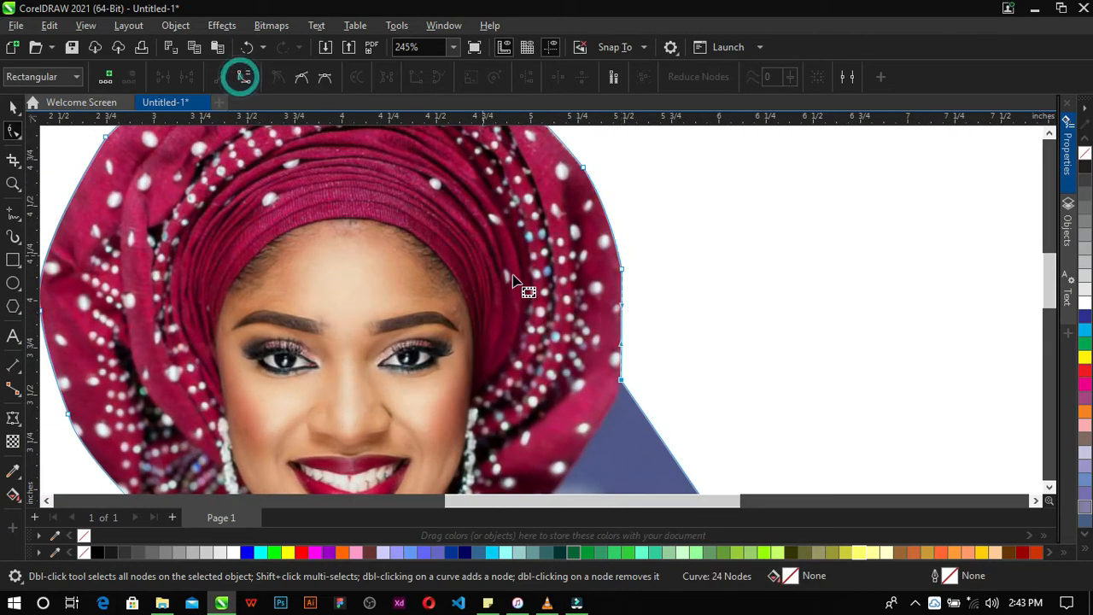
scroll(628, 329, "up", 1)
left_click(622, 319)
mouse_move(627, 324)
left_mouse_down()
mouse_move(702, 319)
mouse_move(626, 334)
left_mouse_up()
Add two nodes on the background edge above the right shoulder and move one onto the headwrap's lower-right edge.
scroll(636, 307, "down", 6)
scroll(606, 392, "up", 8)
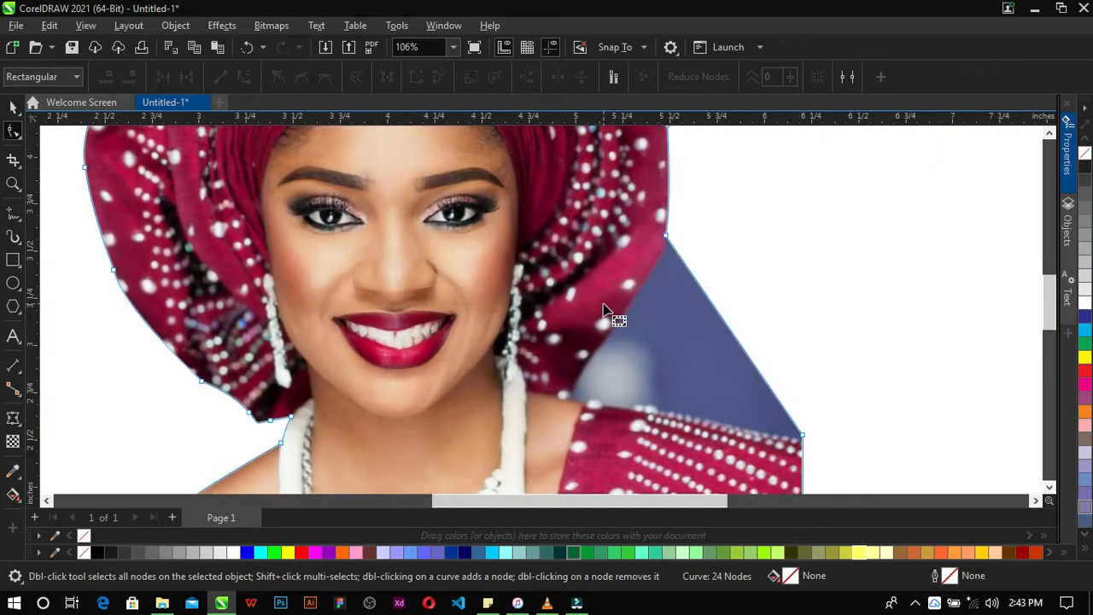
double_click(754, 283)
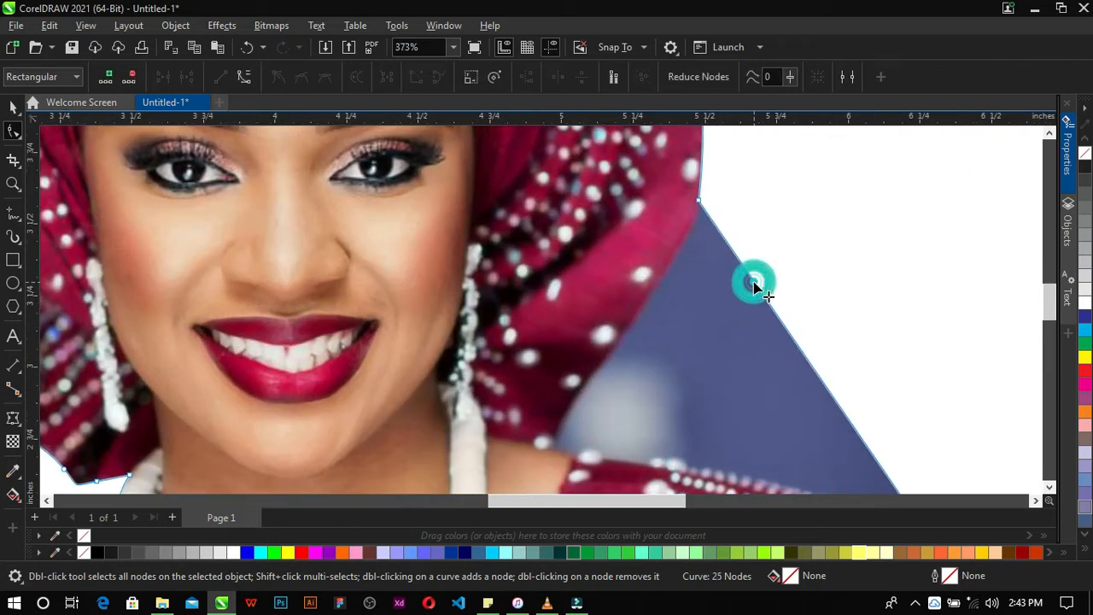
double_click(804, 355)
left_click_drag(755, 283, 581, 388)
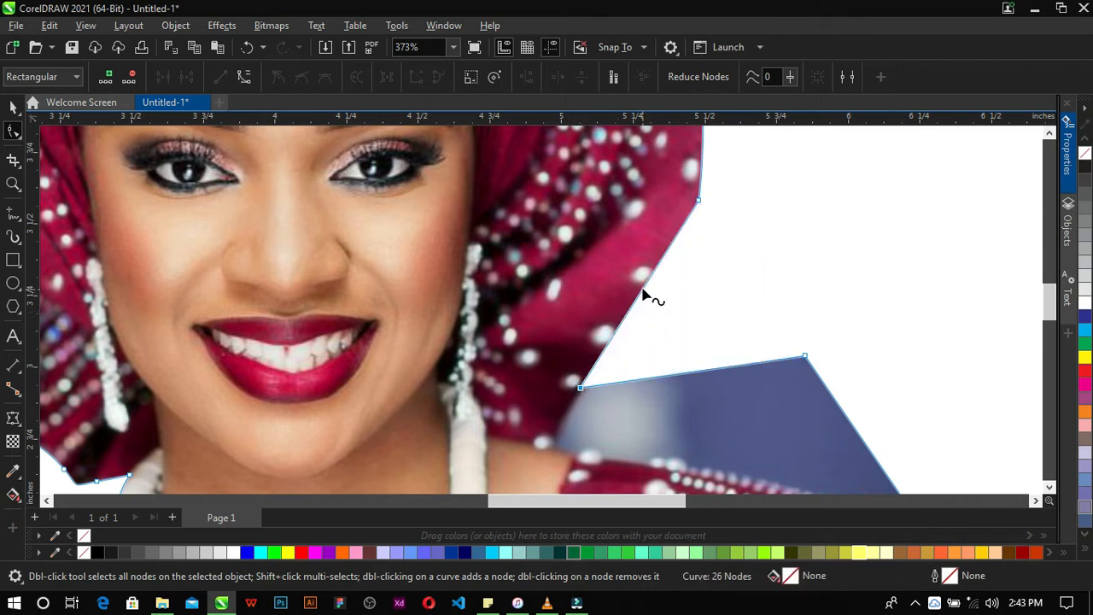
Convert the segment down the headwrap's lower-right side to a curve and bend it along the fabric.
left_click(642, 288)
left_click(244, 78)
left_click_drag(640, 301, 616, 388)
scroll(627, 442, "down", 1)
scroll(600, 331, "up", 2)
Add four nodes where the headwrap meets the neck and shoulder, fit them to the edge, and delete the outer background node.
double_click(618, 307)
left_click(619, 329)
double_click(619, 330)
double_click(596, 359)
double_click(621, 368)
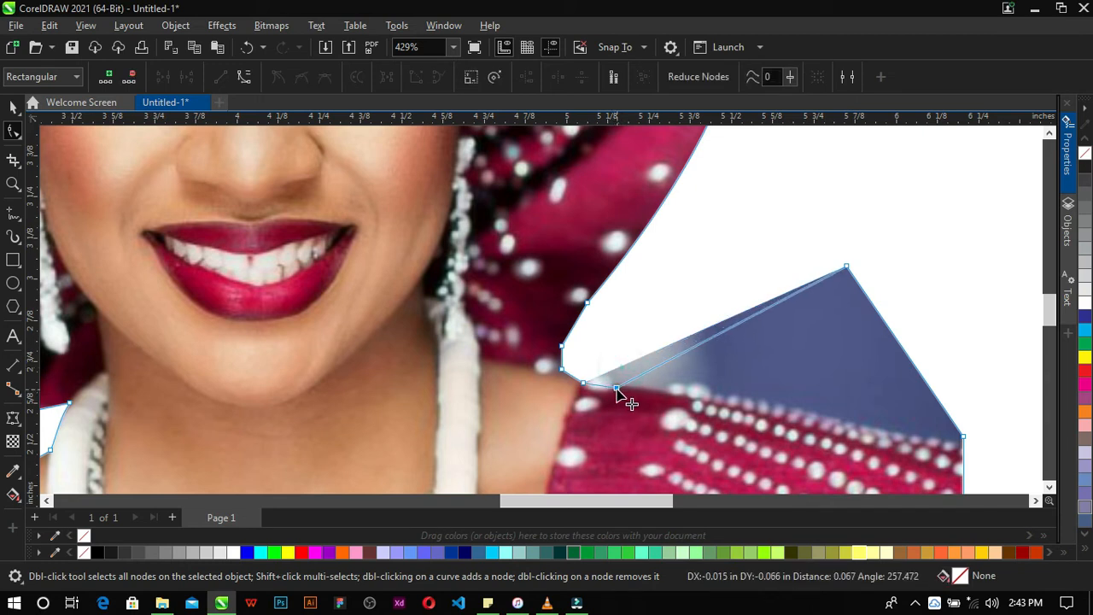
double_click(844, 268)
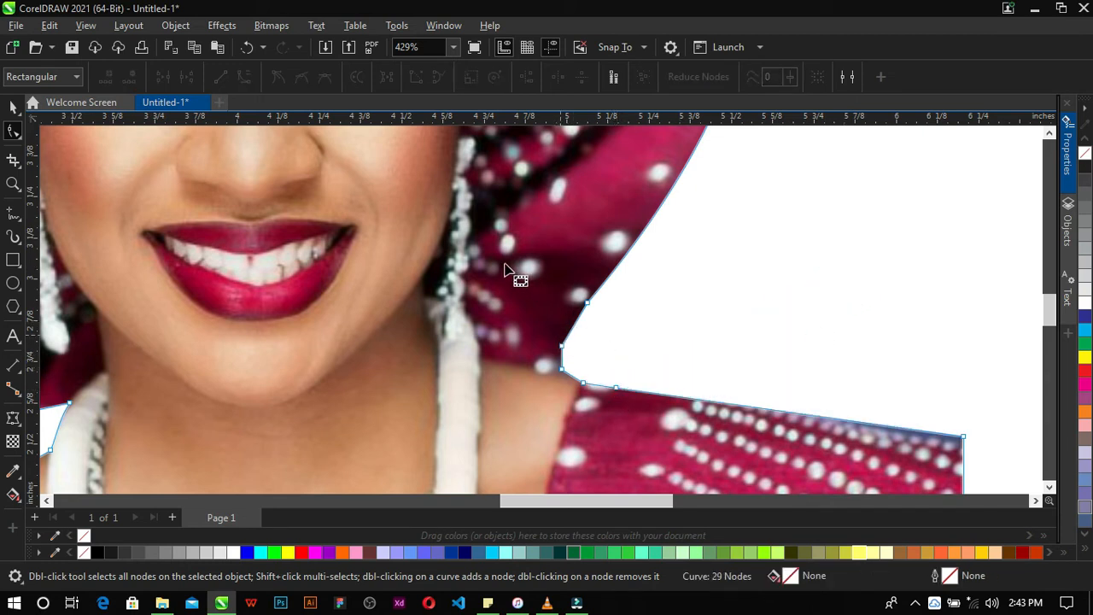
Convert all segments of the bitmap's outline to curves and deselect the bitmap.
key("ctrl+a")
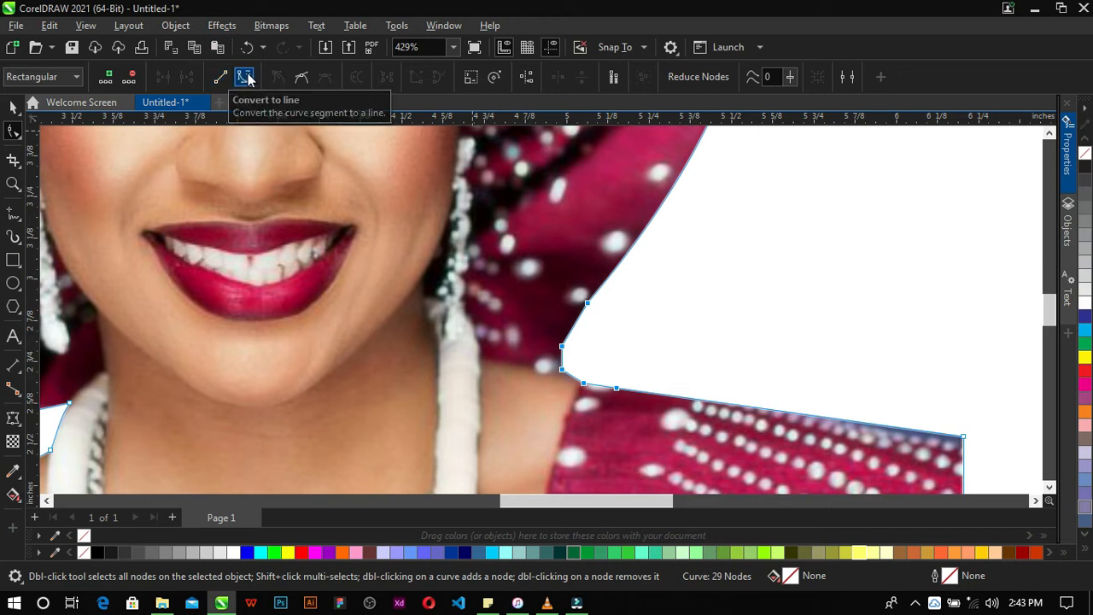
left_click(244, 77)
left_click(661, 285)
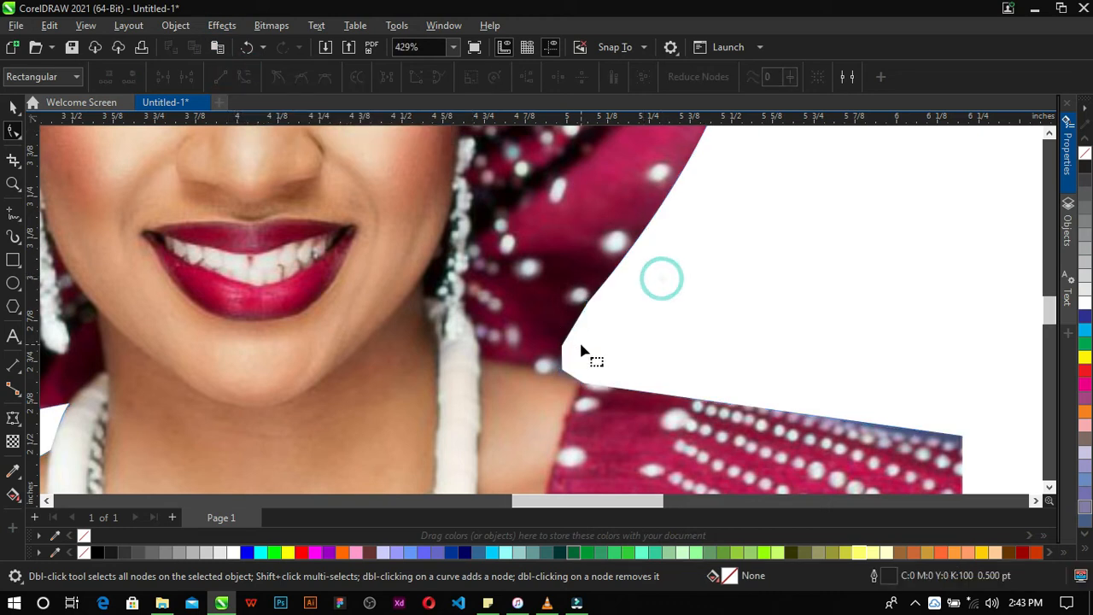
Smooth the outline where the headwrap meets the shoulder by deleting the extra node, and bend the short shoulder segment around the white bead.
scroll(566, 314, "up", 1)
left_click_drag(574, 318, 555, 375)
double_click(555, 347)
scroll(578, 395, "up", 1)
left_click_drag(640, 407, 640, 390)
scroll(726, 385, "down", 4)
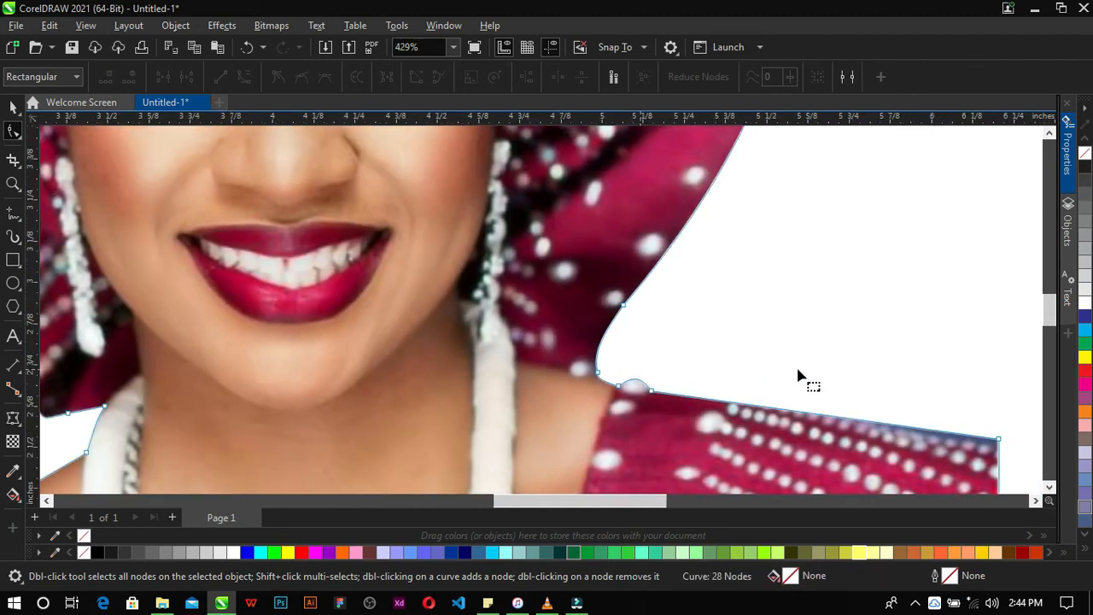
Nudge the corner node at the outer end of the right shoulder onto the fabric edge and deselect the finished cutout.
scroll(967, 422, "up", 3)
left_click_drag(967, 423, 967, 425)
scroll(713, 304, "down", 5)
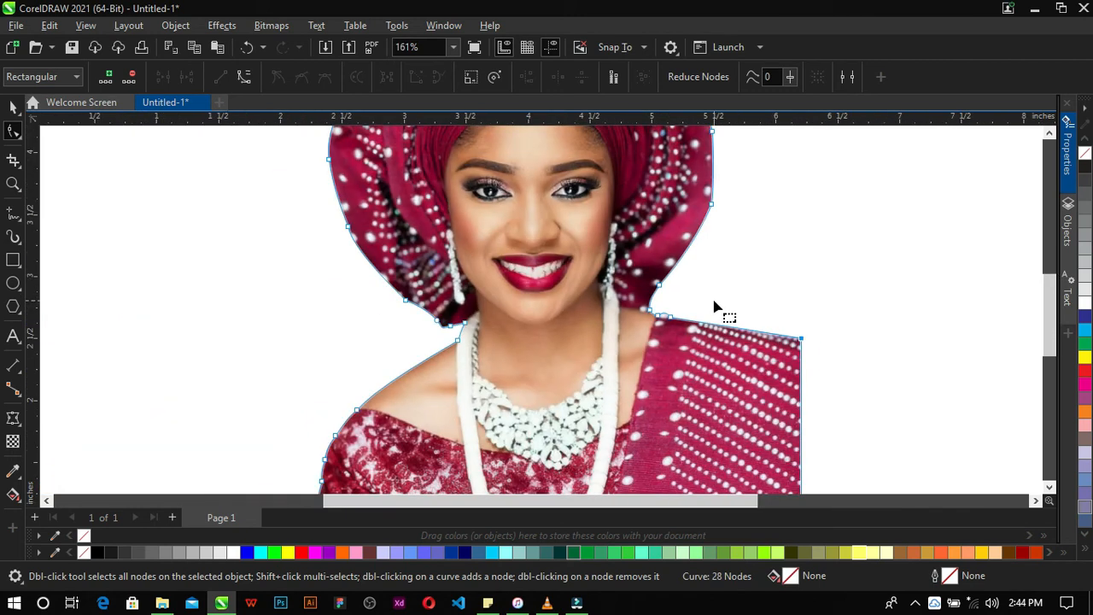
key("space")
scroll(709, 289, "down", 2)
left_click(840, 309)
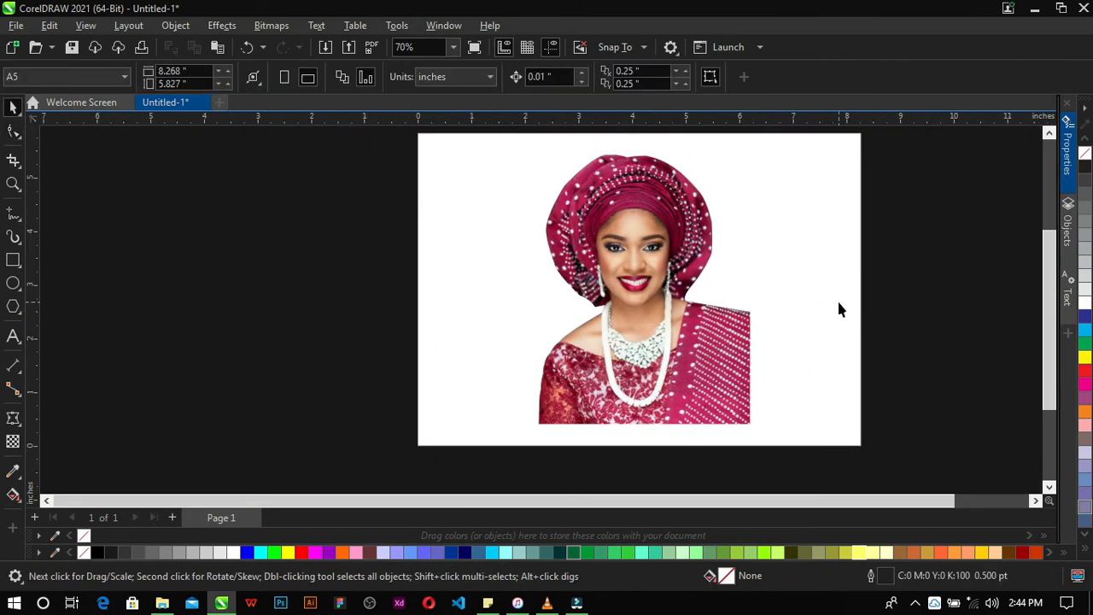
Draw a rectangle about 5.53 by 5.83 inches around the woman, spanning the full page height.
left_click(12, 260)
left_click_drag(496, 134, 792, 445)
key("space")
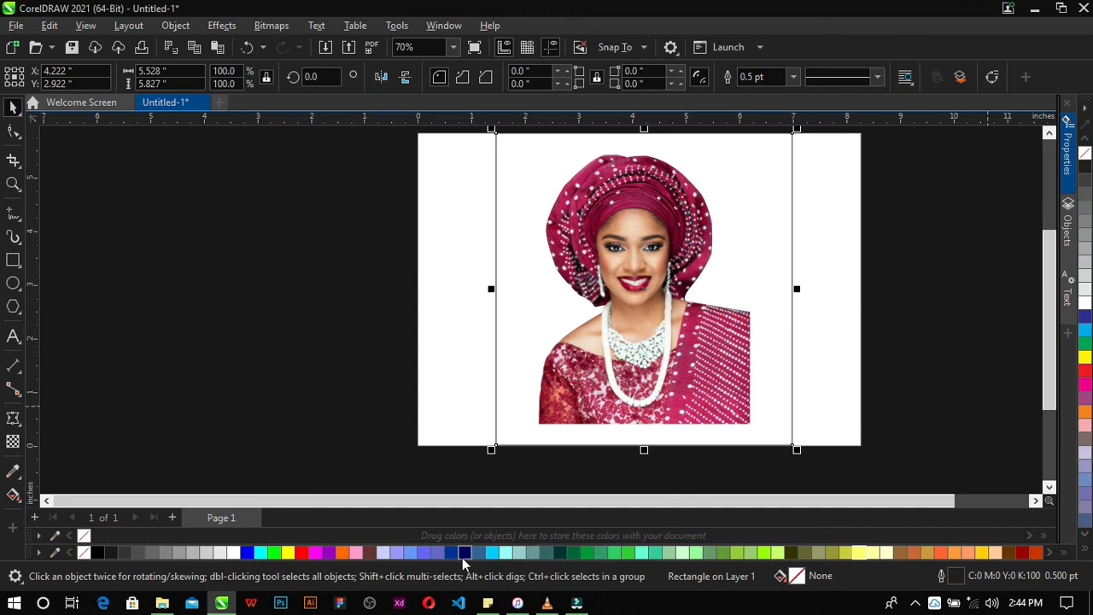
Fill the rectangle with dark purple (#660066) and send it to the back behind the cutout.
left_click(1064, 555)
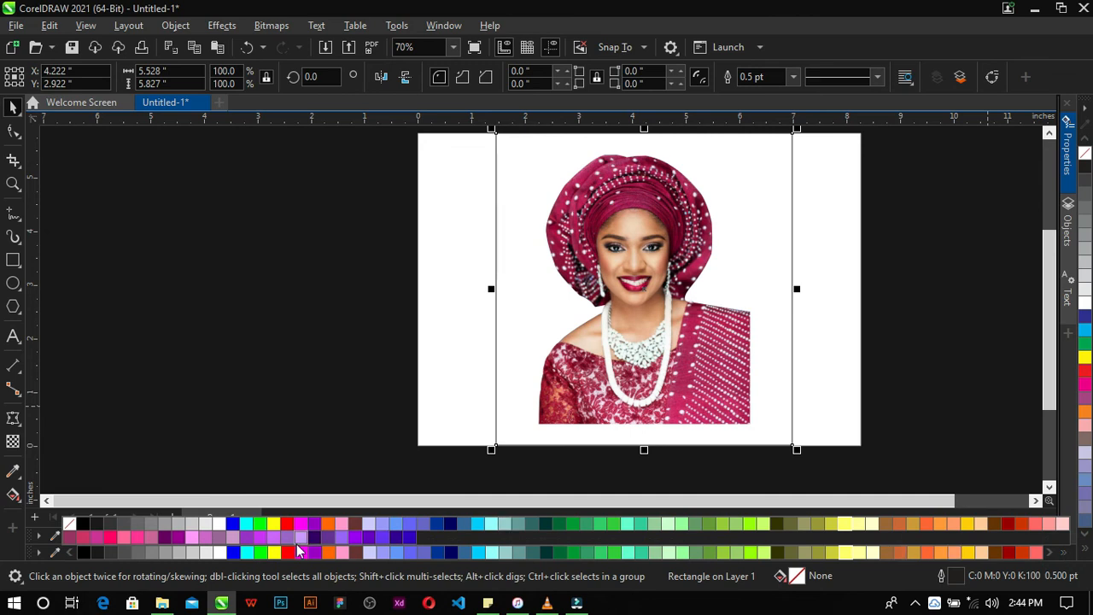
left_click(165, 540)
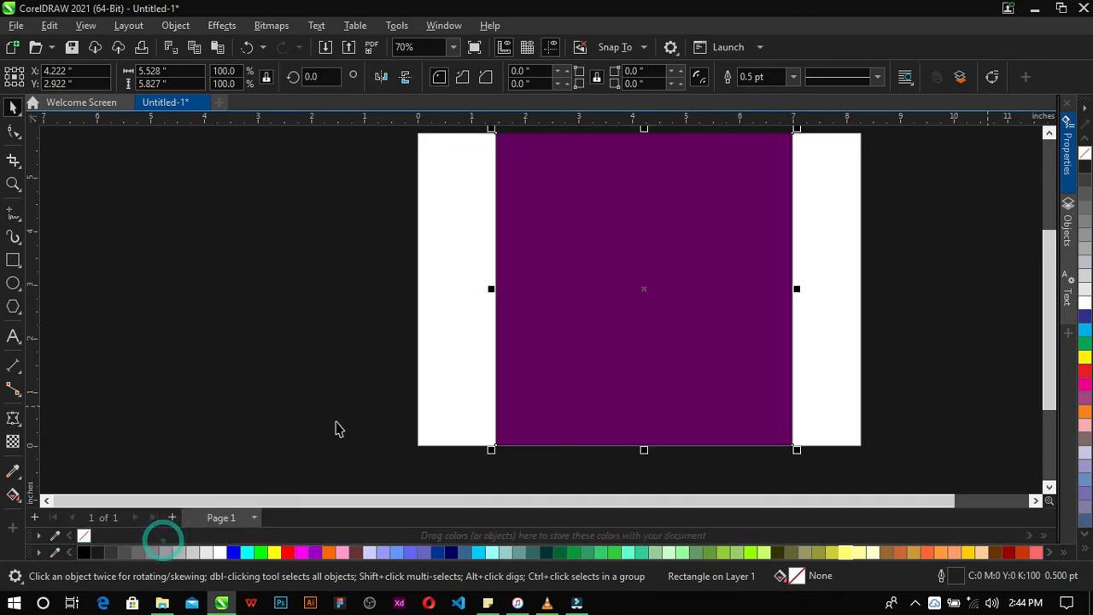
key("shift+Page_Down")
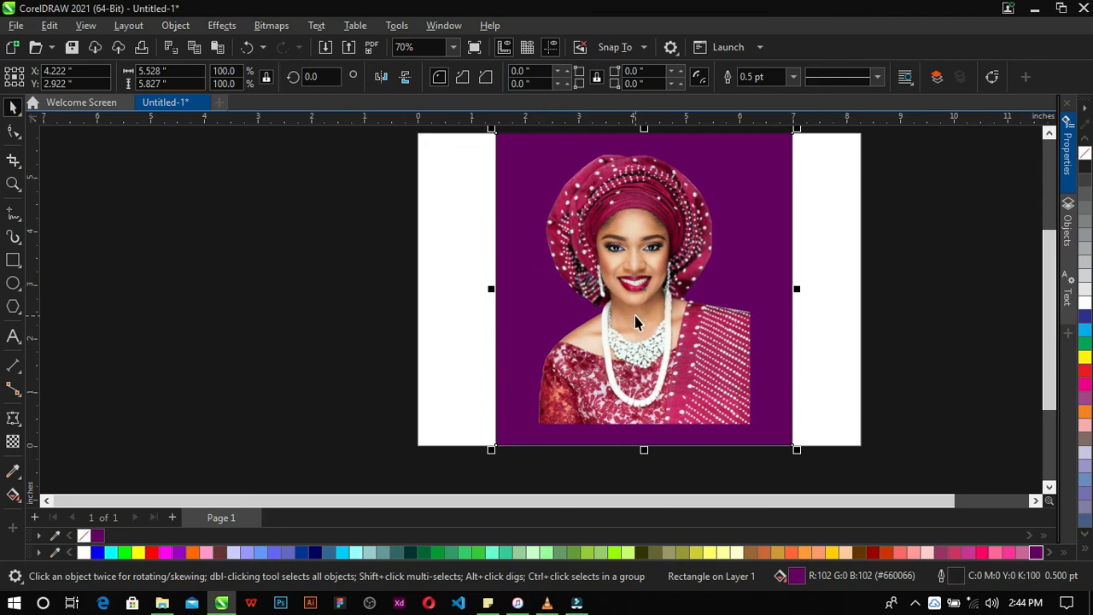
key("super+d")
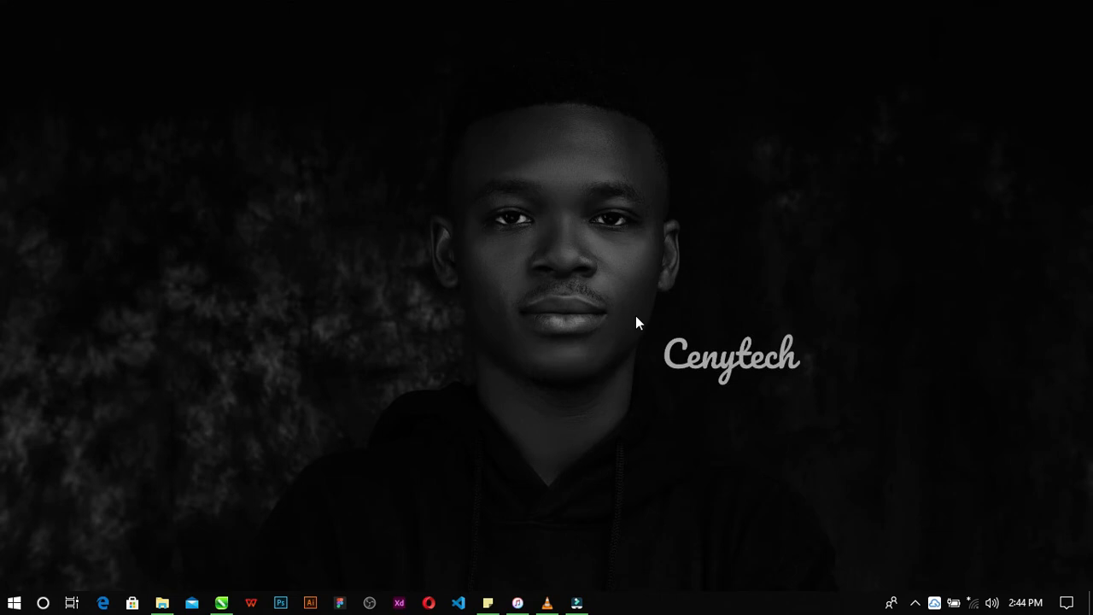